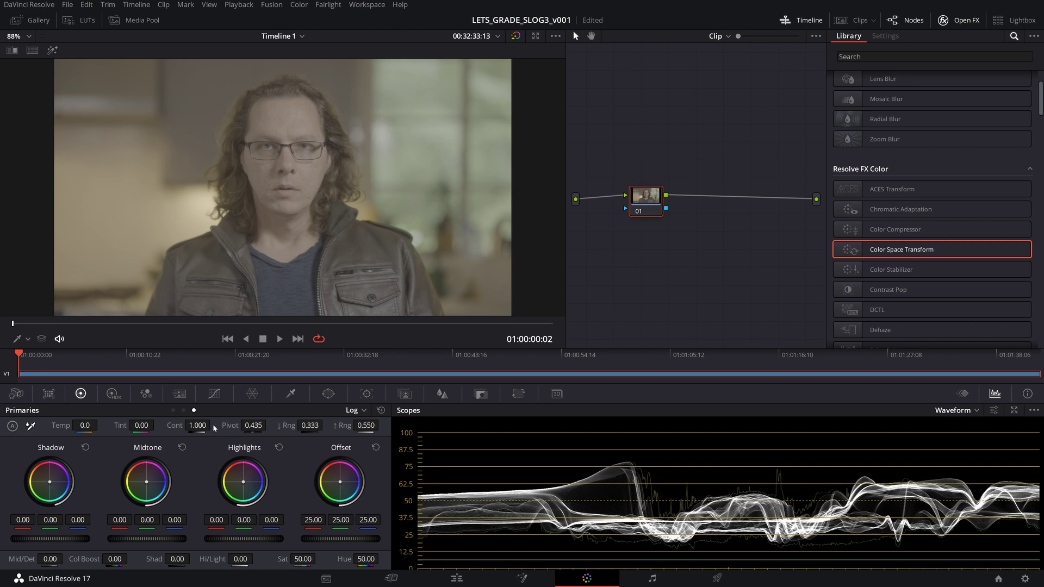
# Step: Increase the log image's contrast, boost its saturation, and save the project
pyautogui.moveTo(199, 426); pyautogui.dragTo(213, 425)
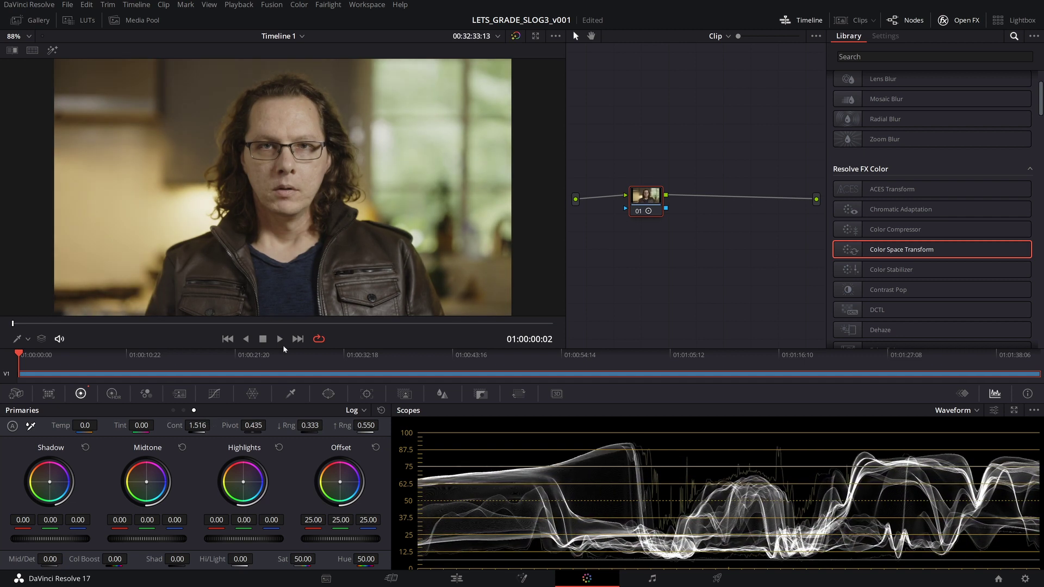
pyautogui.moveTo(288, 562); pyautogui.dragTo(370, 141)
pyautogui.hotkey('ctrl', 's')
# Step: Nudge node 01, reset its grade, and briefly browse the LUT collection
pyautogui.moveTo(638, 202); pyautogui.dragTo(645, 199)
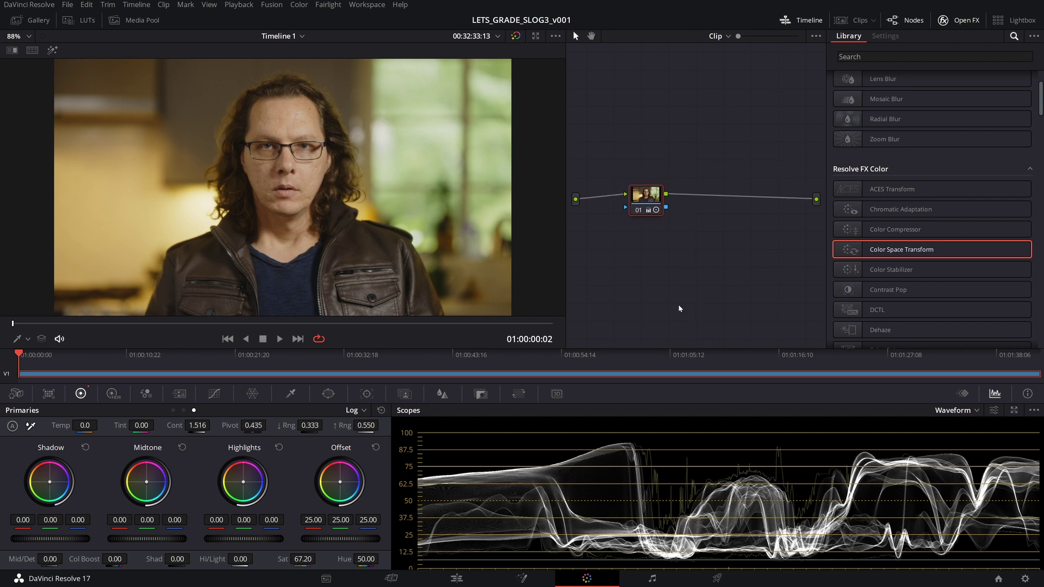
pyautogui.hotkey('ctrl', 'Home')
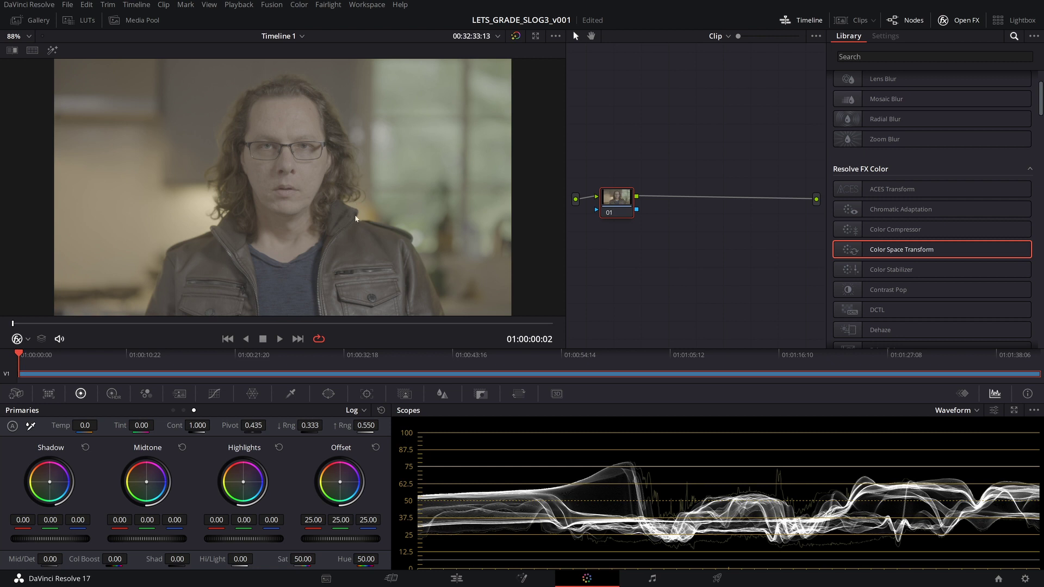
pyautogui.click(86, 24)
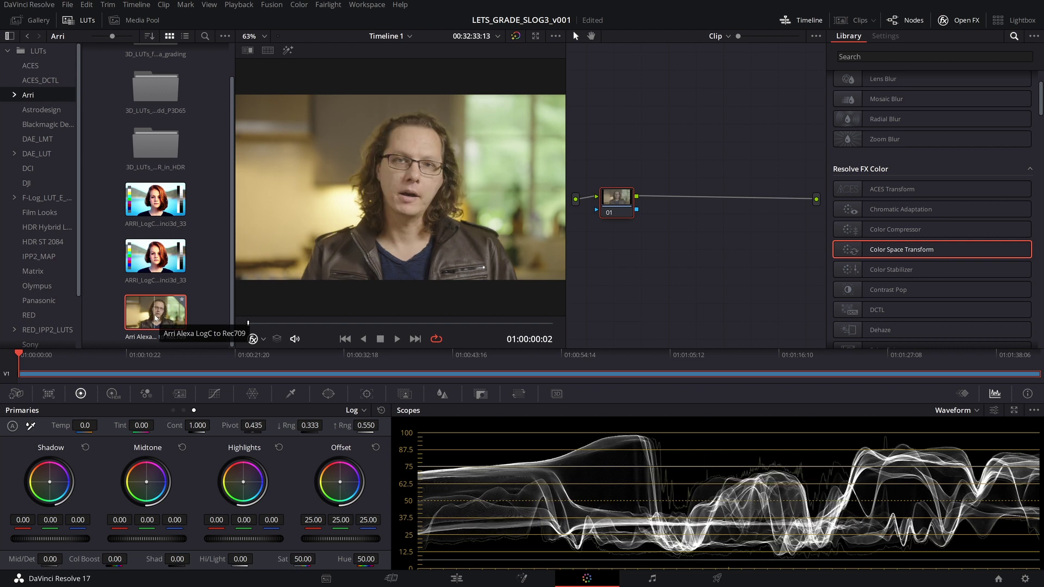
pyautogui.click(80, 20)
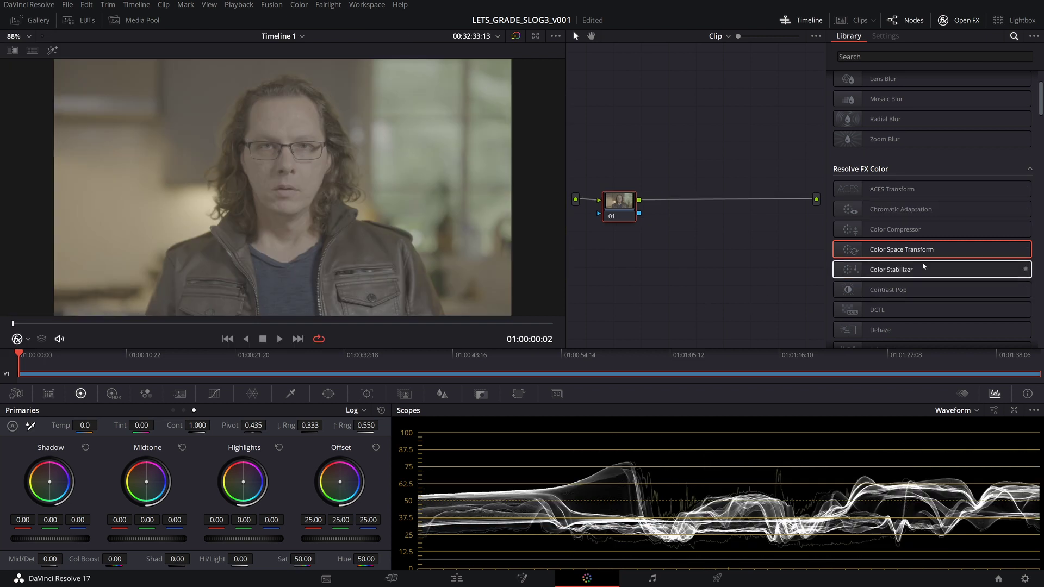
# Step: Apply Color Space Transform to node 01 with input Sony S-Gamut3 and S-Log3
pyautogui.moveTo(896, 252); pyautogui.dragTo(625, 205)
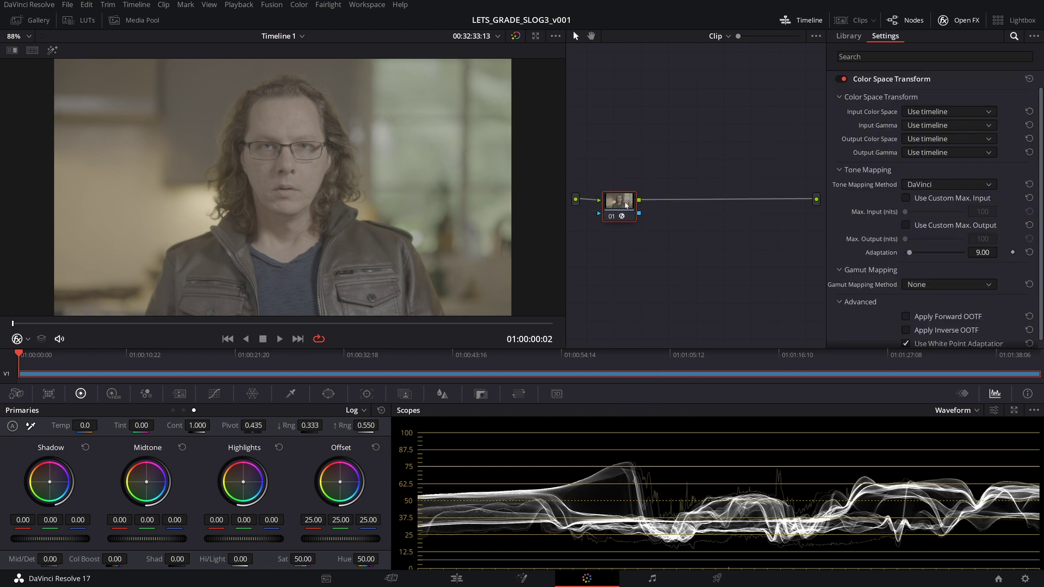
pyautogui.click(935, 116)
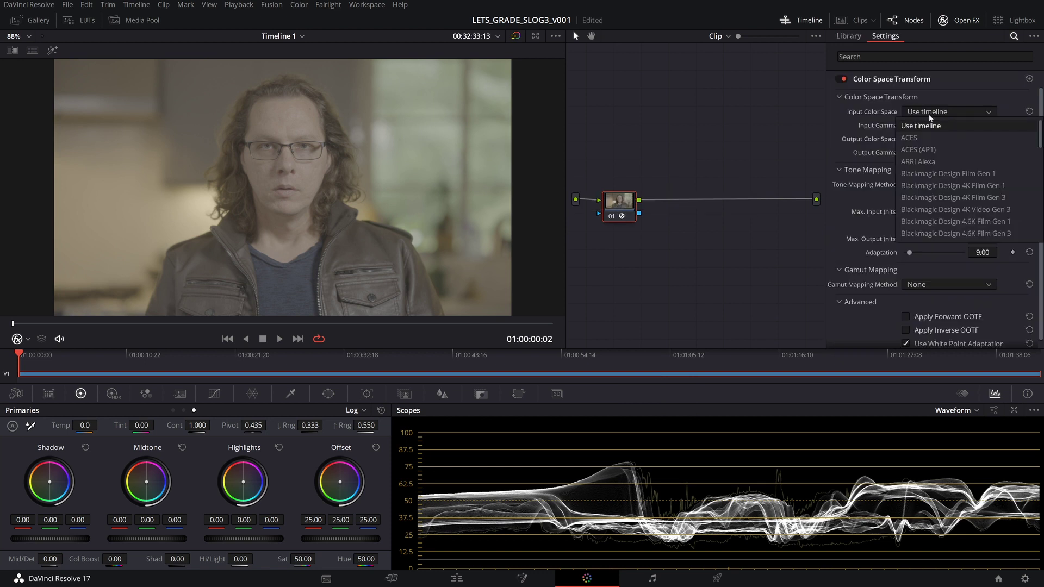
pyautogui.scroll(-10, 952, 163)
pyautogui.click(943, 199)
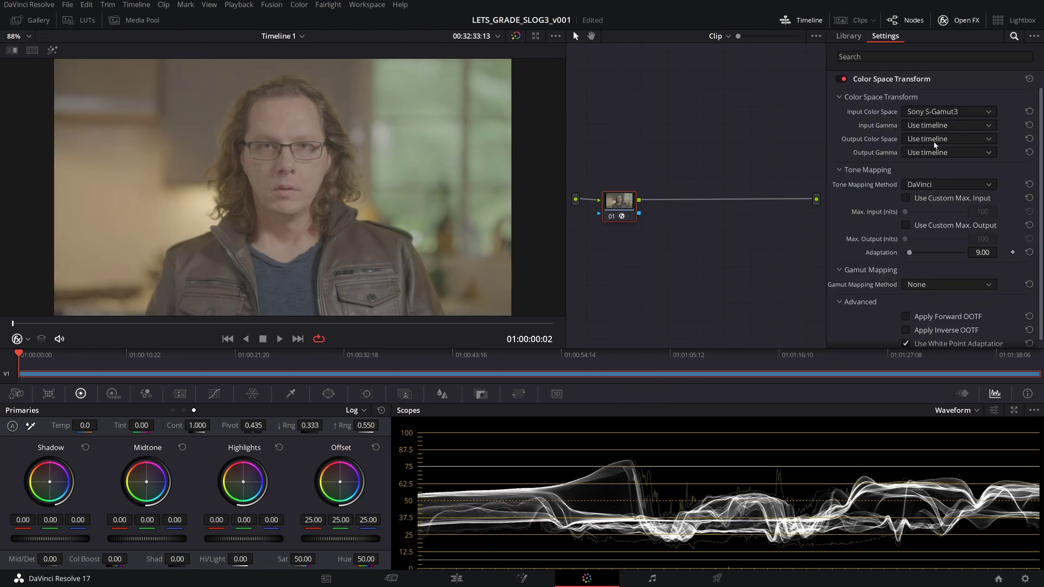
pyautogui.click(947, 138)
pyautogui.click(947, 200)
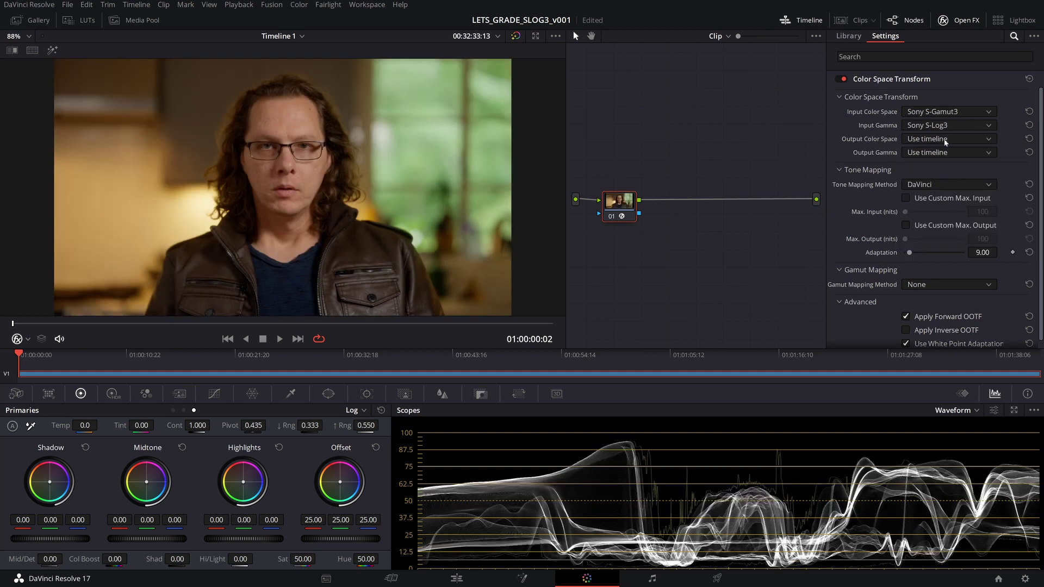
# Step: Set the CST output to ARRI Alexa/ARRI LogC, tone mapping None, and add three serial nodes
pyautogui.click(947, 139)
pyautogui.click(932, 190)
pyautogui.click(947, 154)
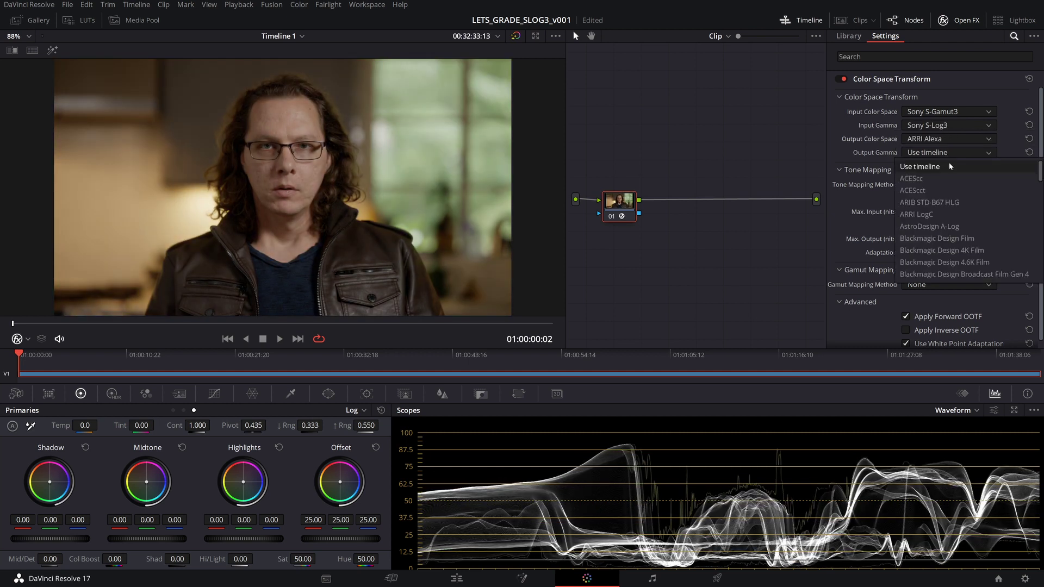
pyautogui.click(923, 216)
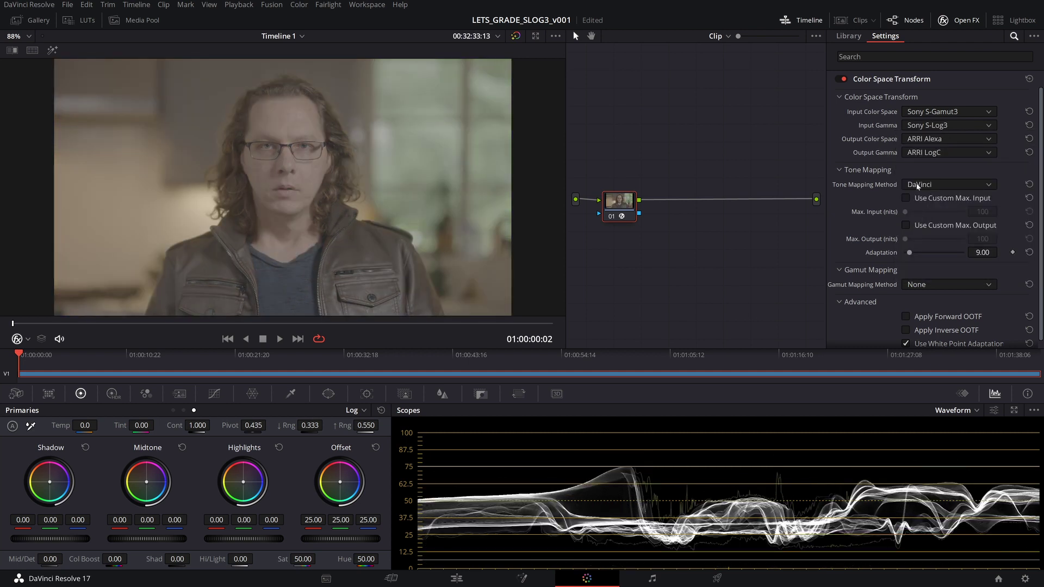
pyautogui.click(918, 186)
pyautogui.click(917, 198)
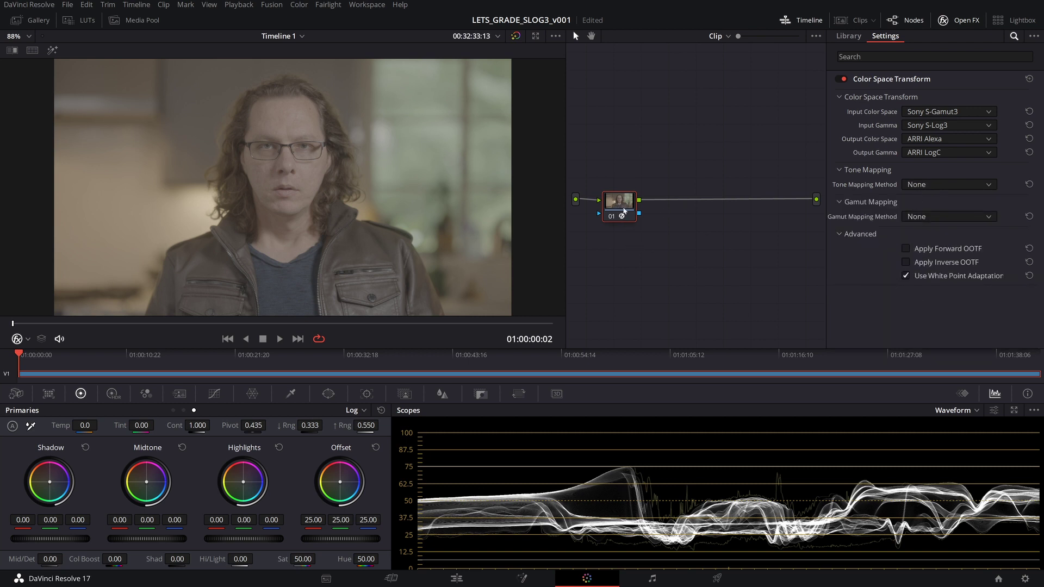
pyautogui.hotkey('alt', 's')
pyautogui.hotkey('alt', 's')
pyautogui.hotkey('alt', 's')
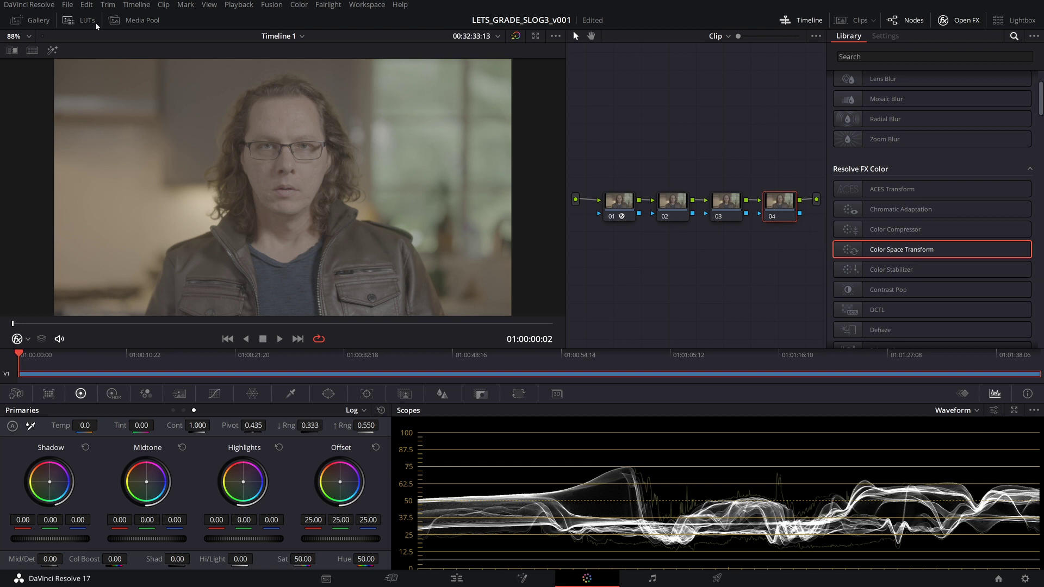
# Step: Apply the Arri Alexa LogC to Rec709 LUT to node 04
pyautogui.click(79, 21)
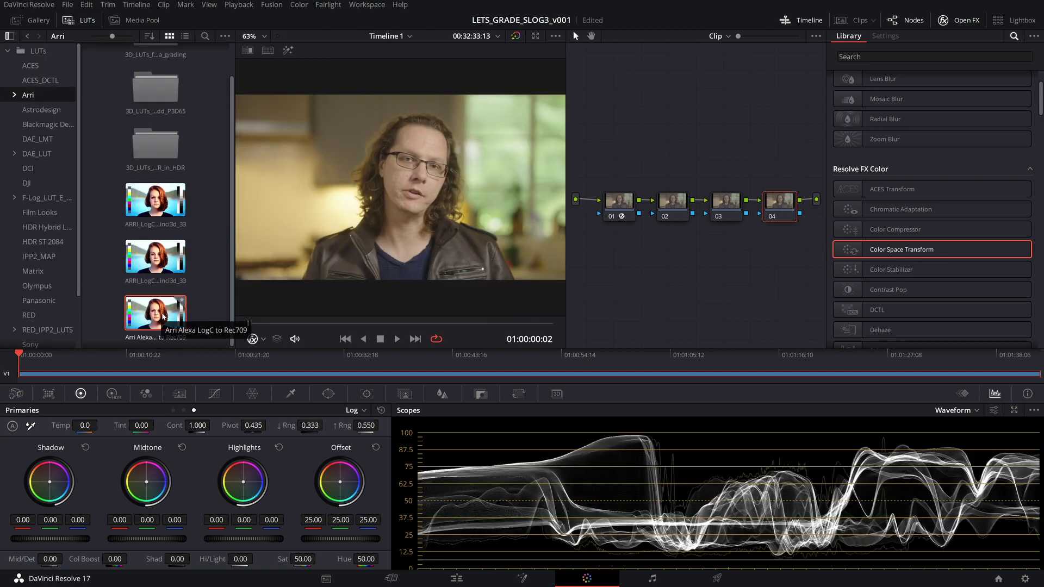
pyautogui.doubleClick(147, 313)
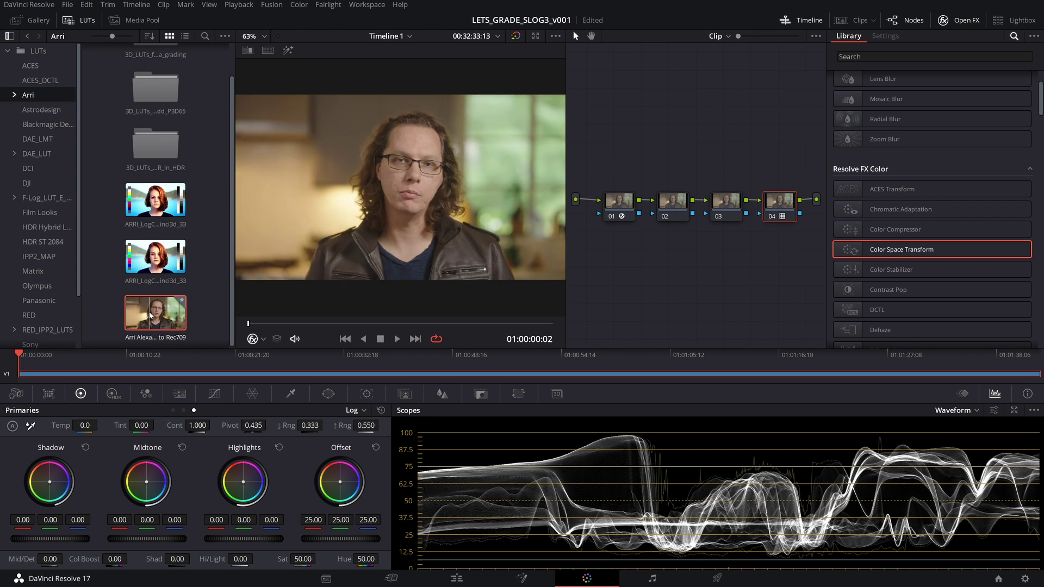
pyautogui.click(79, 20)
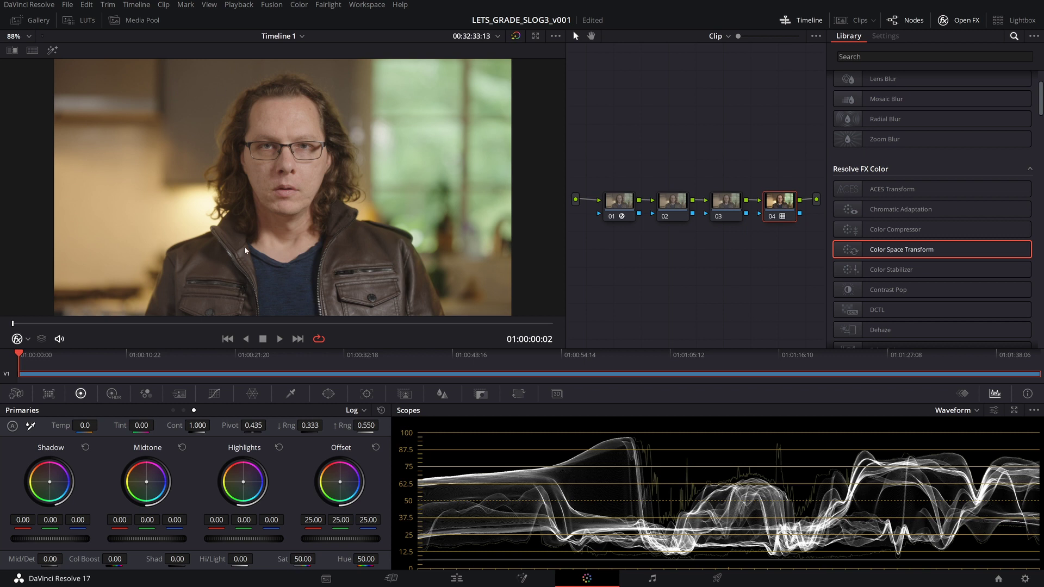
# Step: Raise nodes 04 and 01 above the middle nodes in the node graph
pyautogui.moveTo(788, 204); pyautogui.dragTo(787, 184)
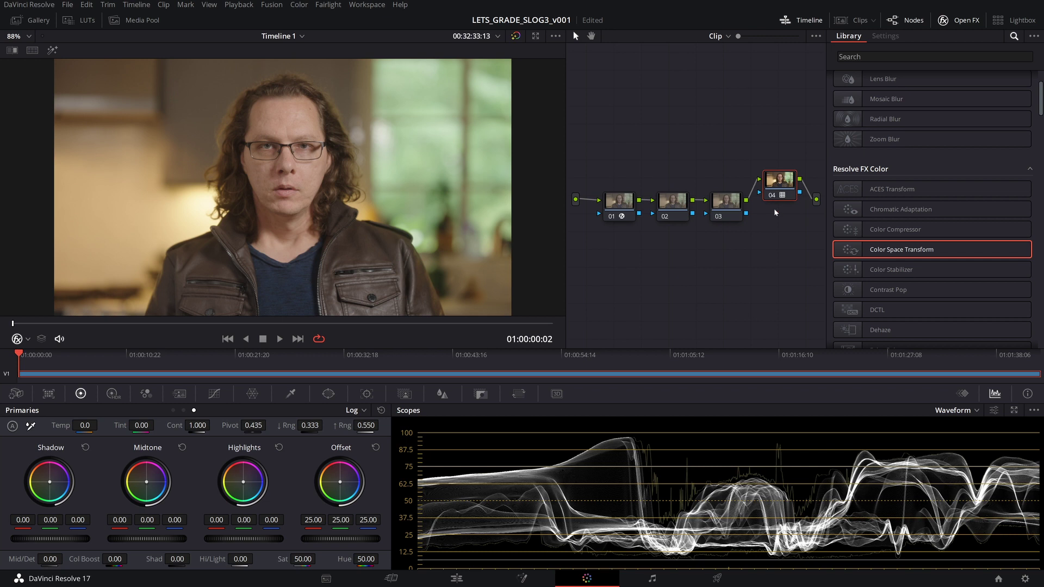
pyautogui.moveTo(781, 194); pyautogui.dragTo(780, 173)
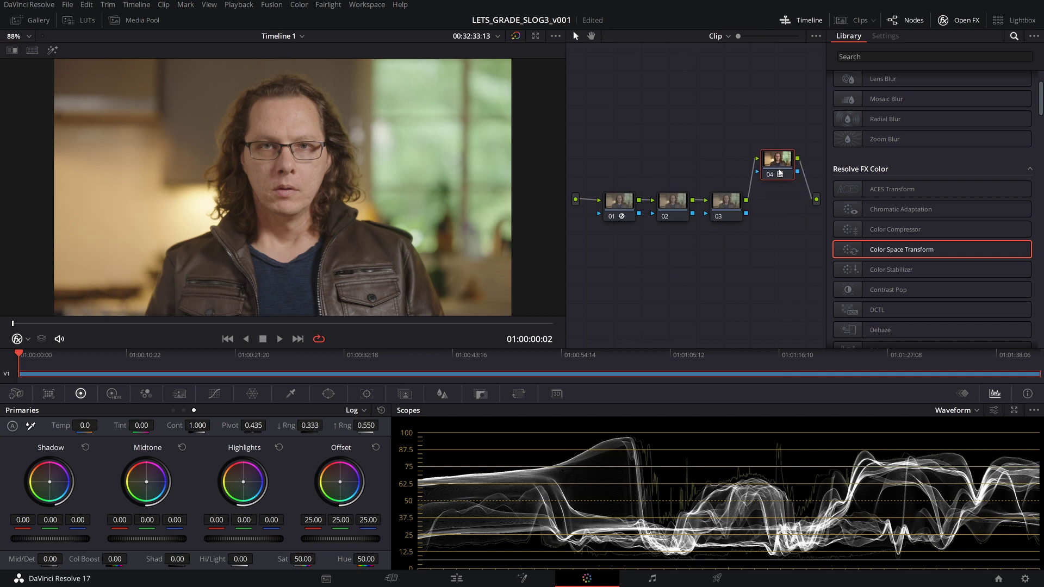
pyautogui.click(623, 207)
pyautogui.moveTo(626, 209); pyautogui.dragTo(623, 166)
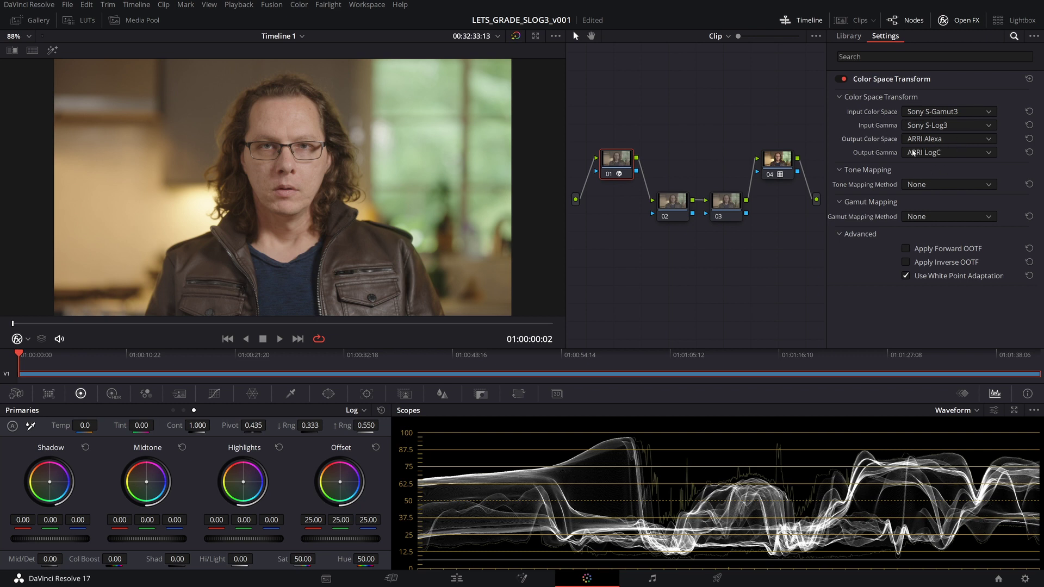
# Step: Label node 04 'lut' and node 01 'cst'
pyautogui.click(778, 162)
pyautogui.write('lut')
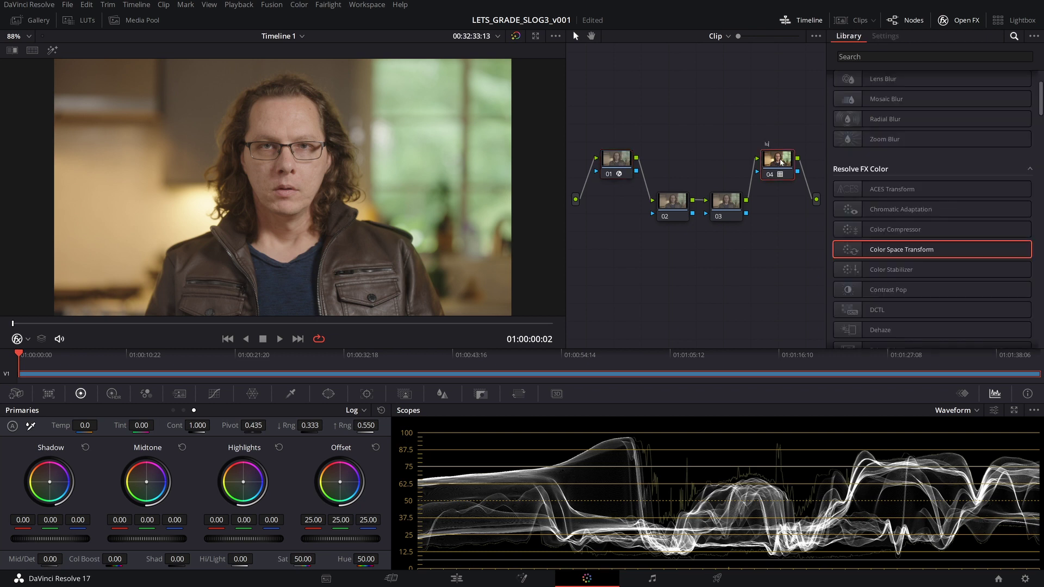
pyautogui.press('Return')
pyautogui.click(618, 159)
pyautogui.write('cst')
pyautogui.press('Return')
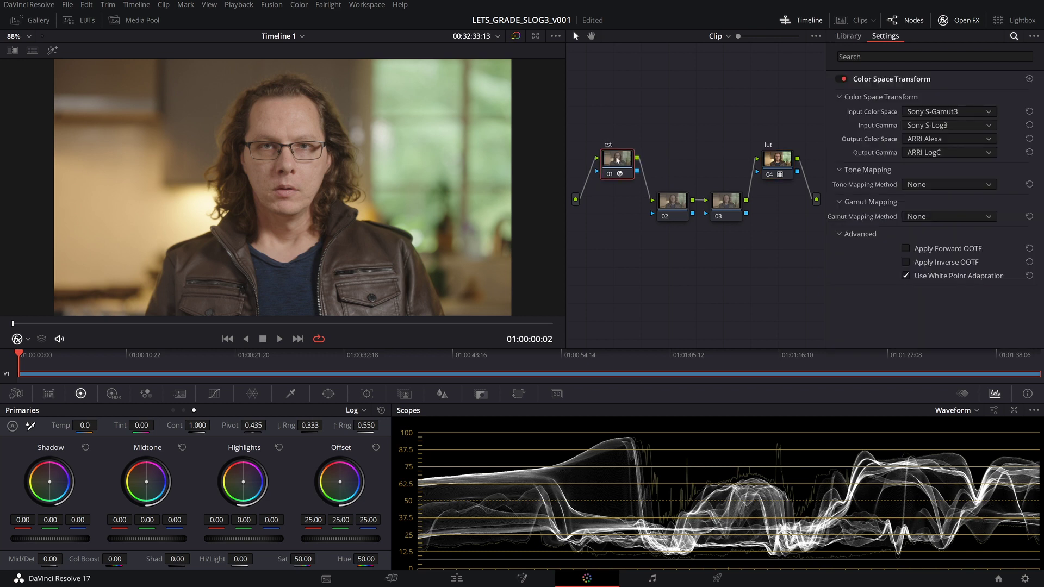
# Step: Label node 02 'exp', raise its Gain to 1.03 in bars view, and reposition it
pyautogui.click(673, 210)
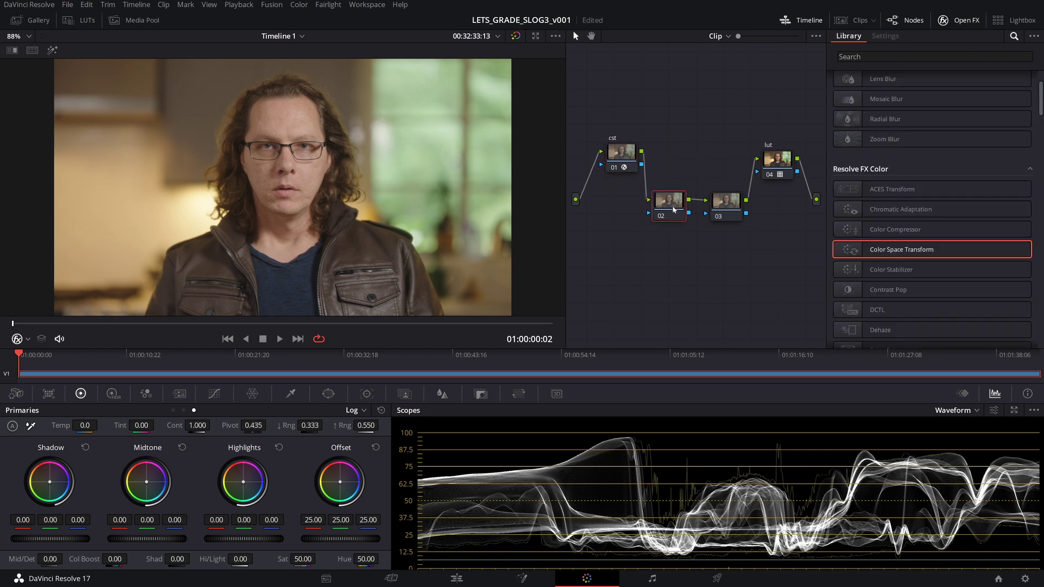
pyautogui.write('exp')
pyautogui.moveTo(672, 209); pyautogui.dragTo(627, 221)
pyautogui.click(184, 409)
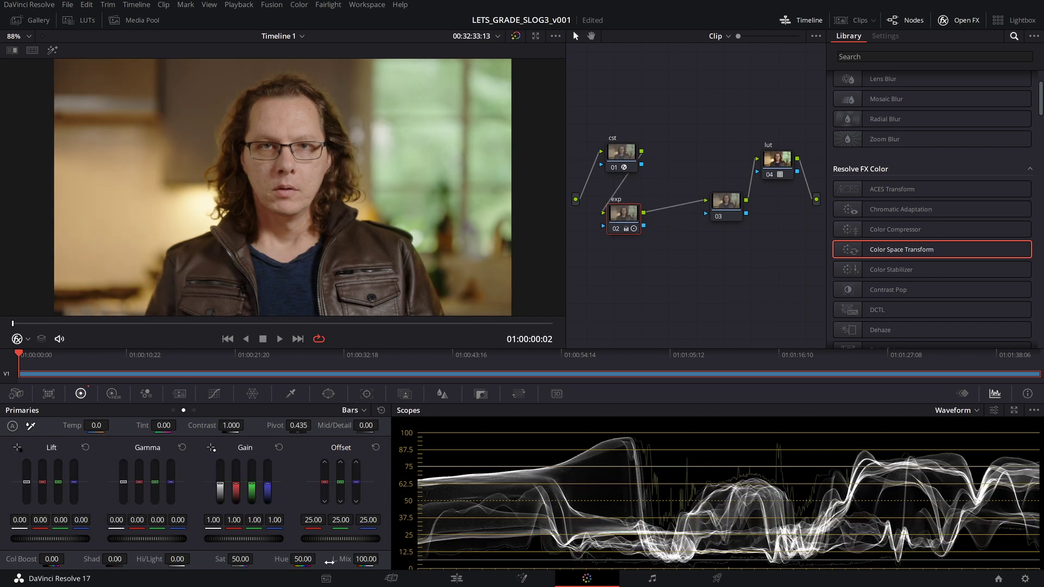
pyautogui.moveTo(243, 539); pyautogui.dragTo(260, 539)
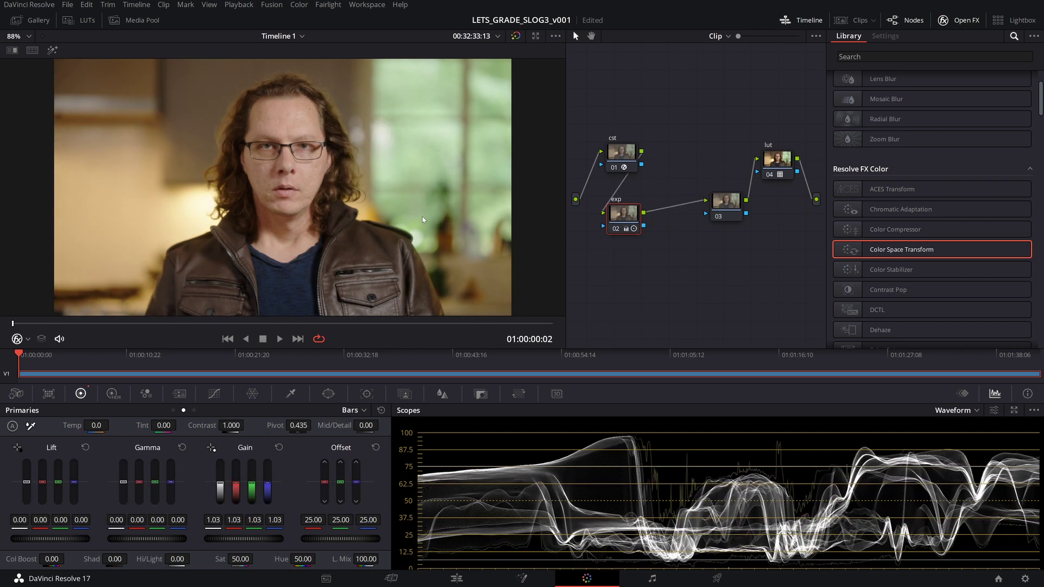
pyautogui.moveTo(619, 209); pyautogui.dragTo(622, 211)
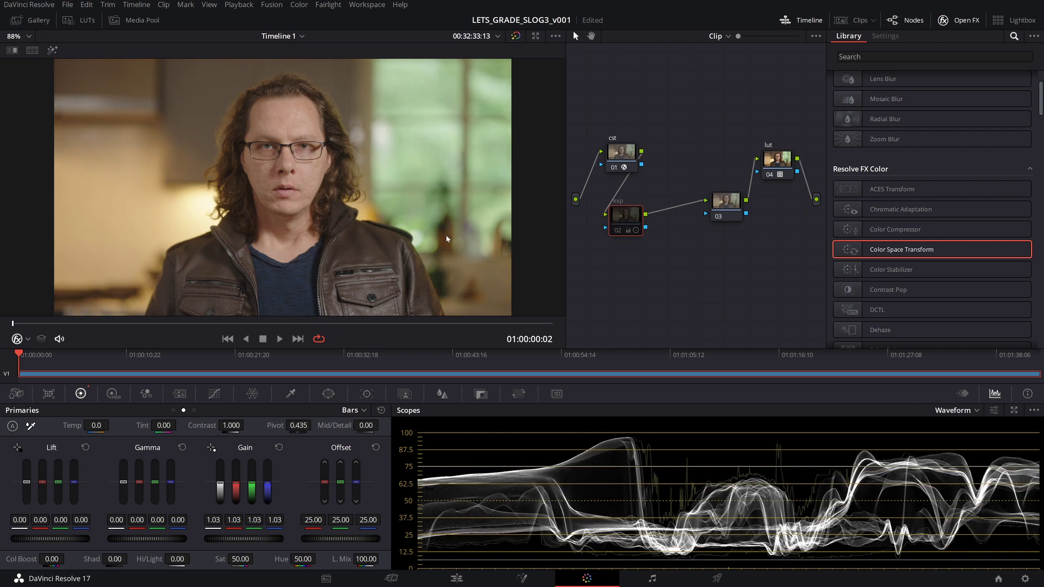
pyautogui.moveTo(633, 220); pyautogui.dragTo(615, 221)
pyautogui.click(719, 210)
# Step: Move node 03 beside exp, label it 'wb', and save the project
pyautogui.moveTo(719, 210); pyautogui.dragTo(678, 224)
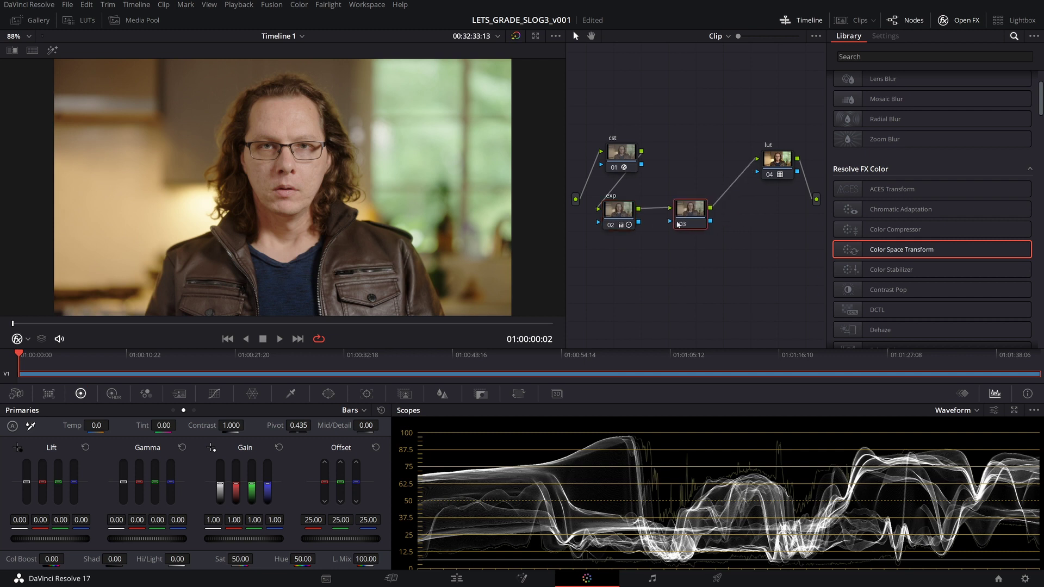
pyautogui.write('wb')
pyautogui.hotkey('ctrl', 's')
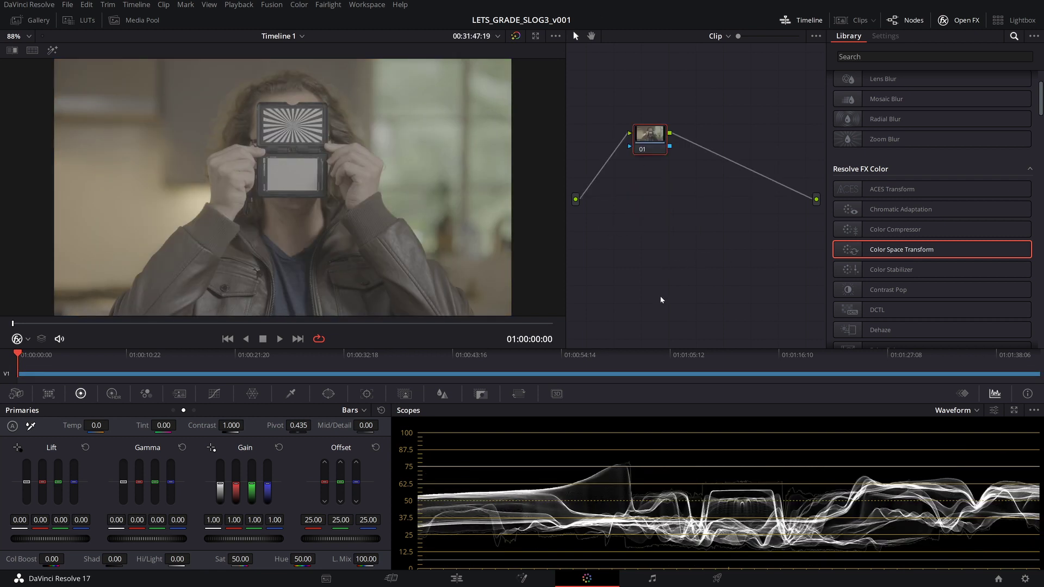
pyautogui.hotkey('ctrl', 'z')
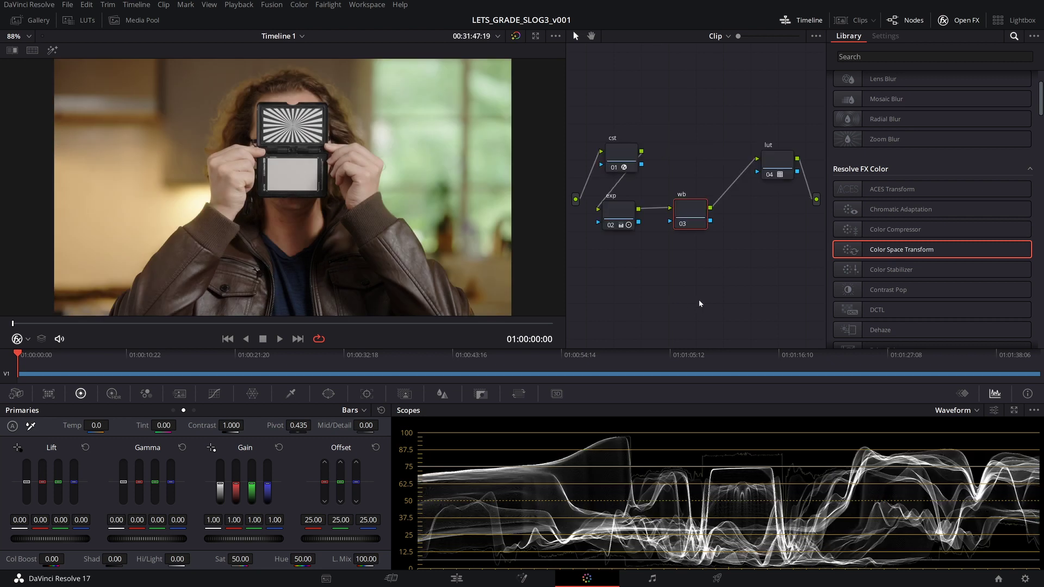
# Step: Neutralise white balance from the grey card (Temp -89.8, Tint 1.17) and compare with bypass
pyautogui.moveTo(690, 218); pyautogui.dragTo(689, 219)
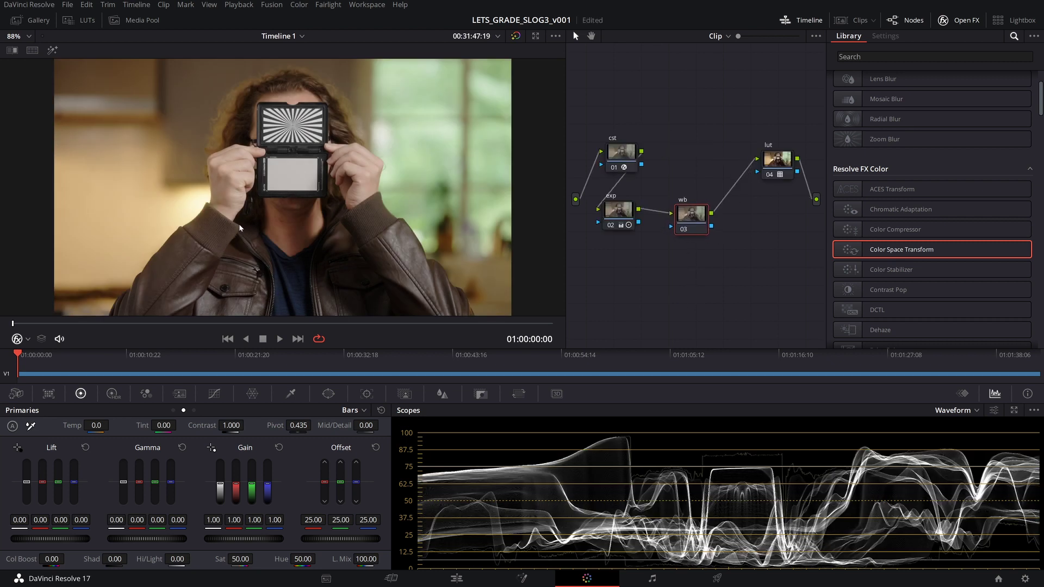
pyautogui.click(31, 426)
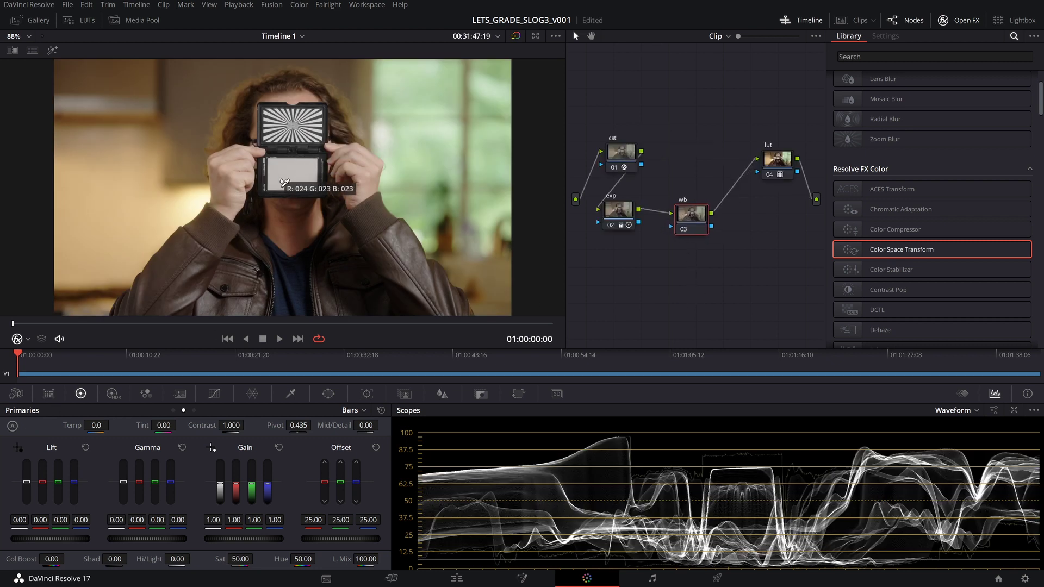
pyautogui.click(300, 171)
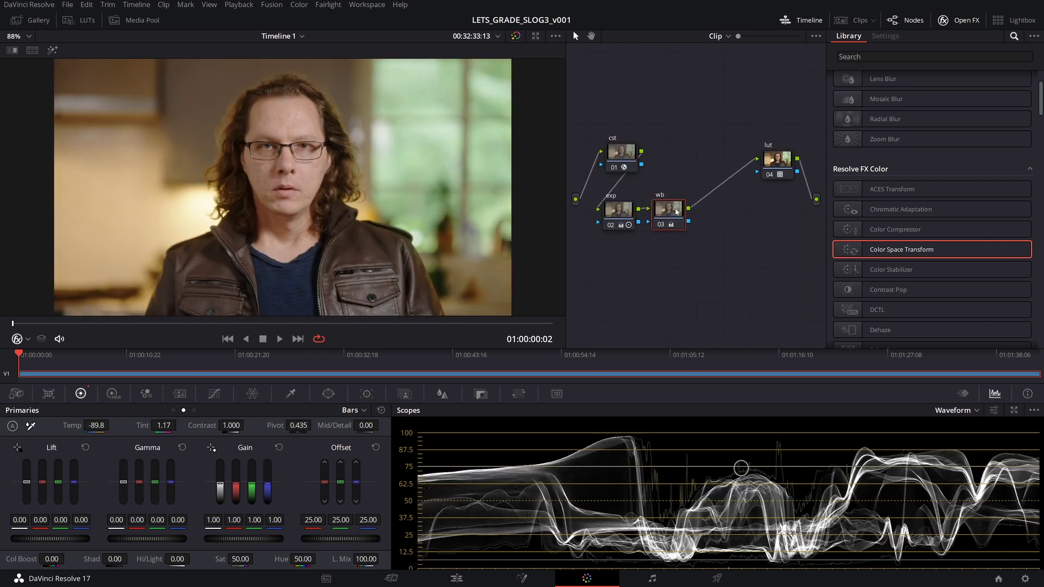
pyautogui.moveTo(677, 212); pyautogui.dragTo(676, 213)
pyautogui.click(668, 219)
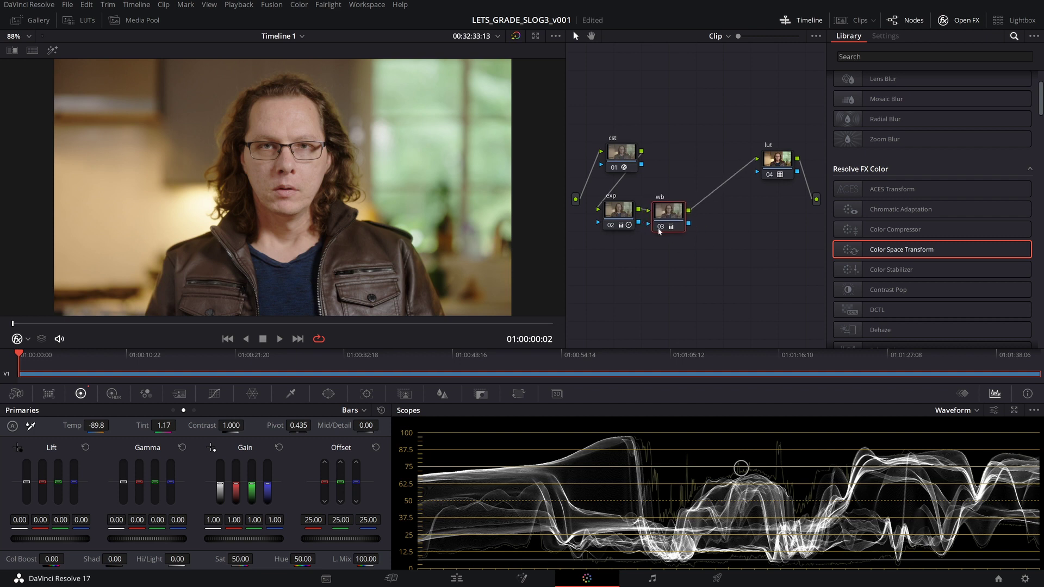
pyautogui.hotkey('shift', 'd')
pyautogui.hotkey('shift', 'd')
pyautogui.hotkey('shift', 'd')
pyautogui.hotkey('shift', 'd')
pyautogui.keyDown('ctrl'); pyautogui.click(618, 211); pyautogui.keyUp('ctrl')
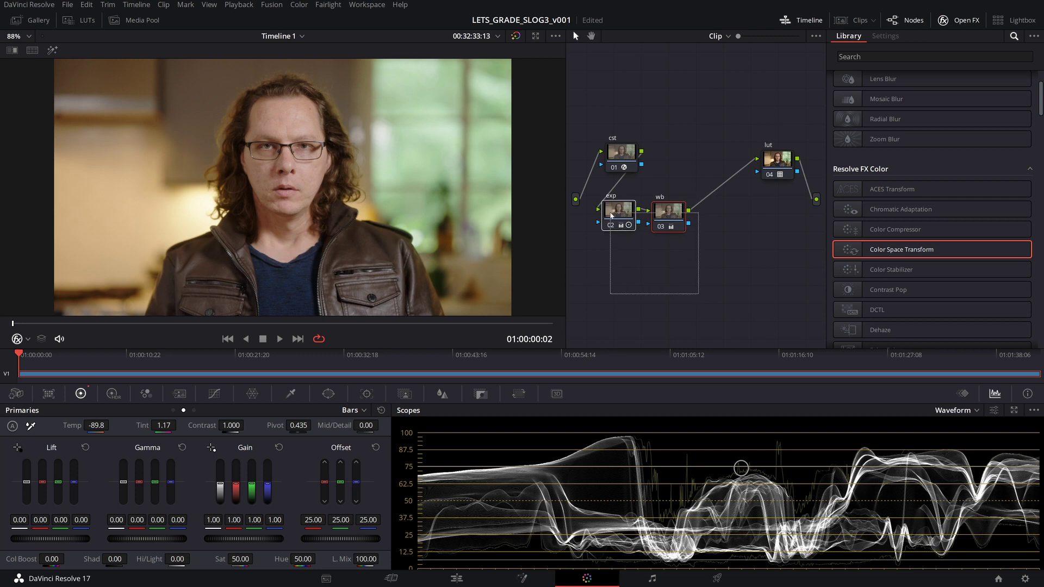
# Step: Disable exp and wb, then warp hues on node 04 with the Color Warper in HSP Log
pyautogui.hotkey('ctrl', 'd')
pyautogui.hotkey('ctrl', 'd')
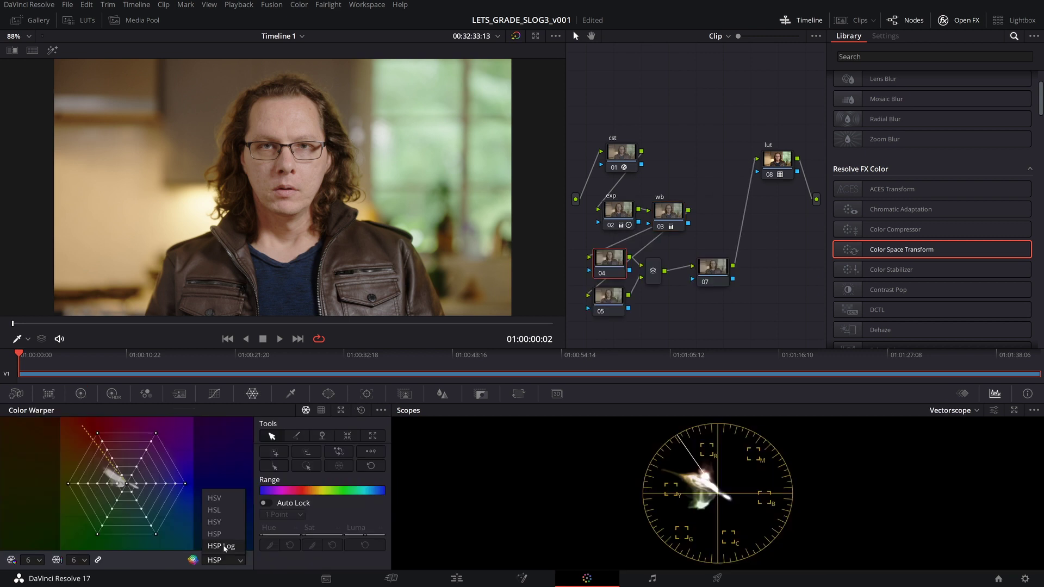
pyautogui.click(223, 547)
pyautogui.click(68, 479)
pyautogui.moveTo(332, 529); pyautogui.dragTo(334, 529)
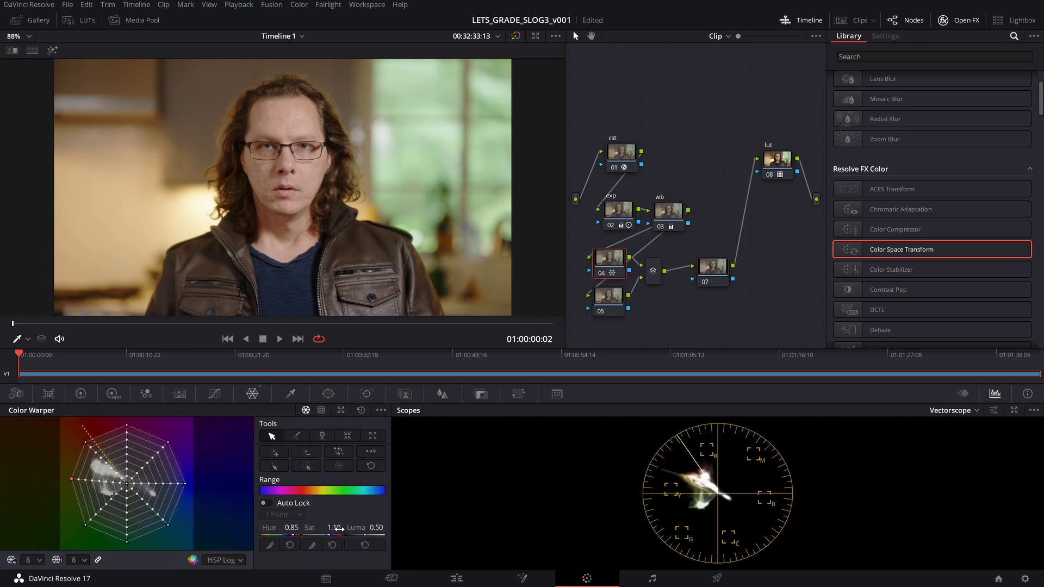
pyautogui.moveTo(85, 525); pyautogui.dragTo(73, 498)
pyautogui.moveTo(185, 483); pyautogui.dragTo(177, 504)
# Step: On node 05, push the Log shadow wheel toward blue (-0.07/0.01/0.11)
pyautogui.hotkey('shift', "'")
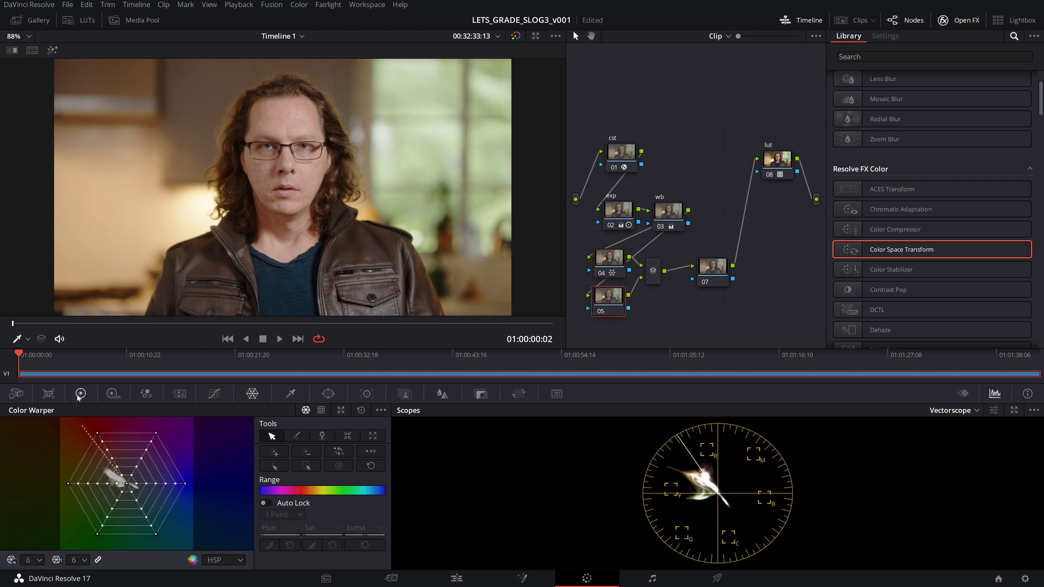
pyautogui.click(80, 393)
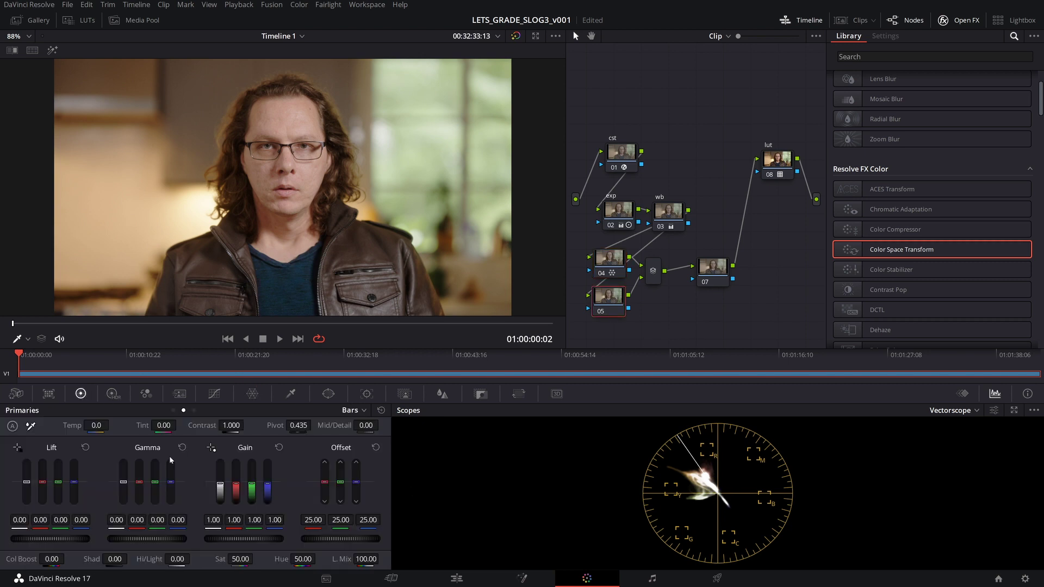
pyautogui.click(194, 411)
pyautogui.moveTo(49, 482); pyautogui.dragTo(52, 483)
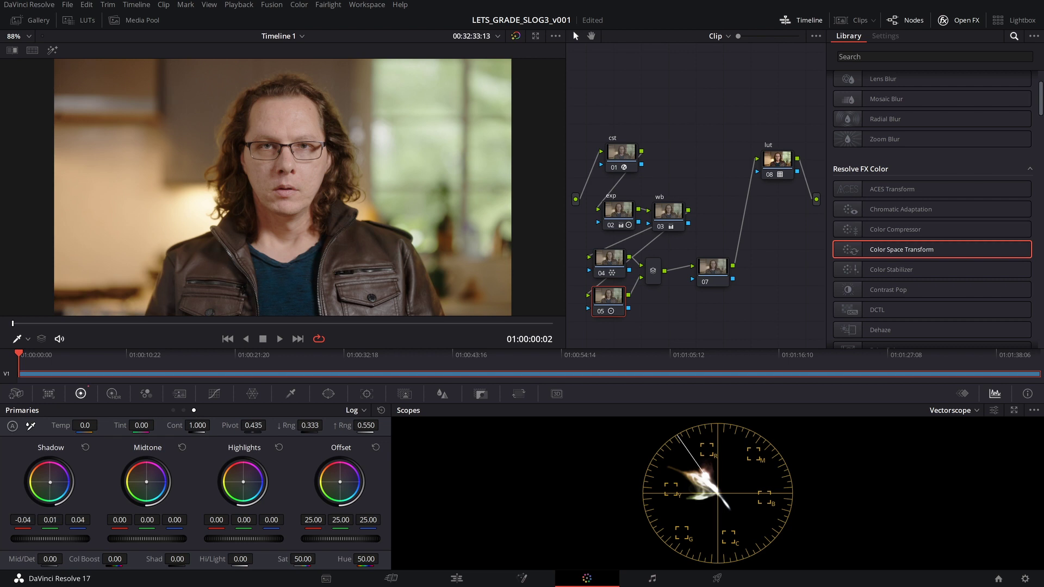
pyautogui.moveTo(313, 425); pyautogui.dragTo(325, 426)
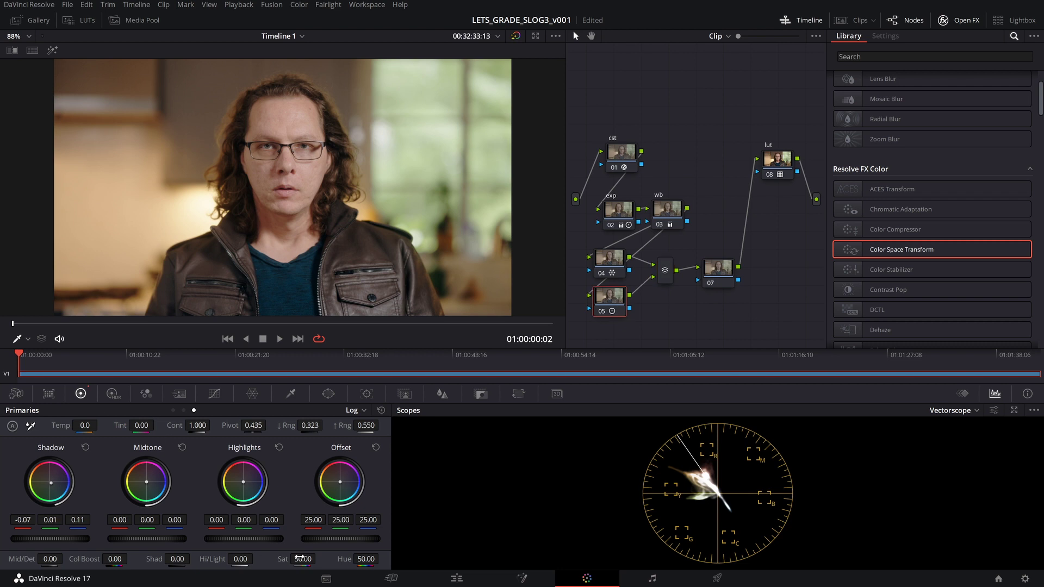
pyautogui.click(723, 276)
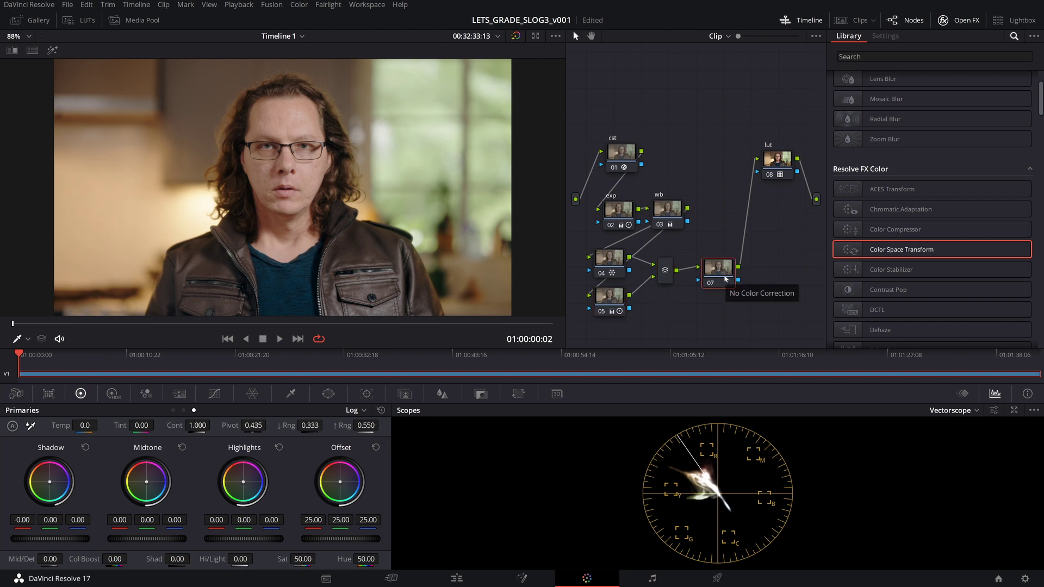
# Step: On node 07, lower saturation in shadows and highlights with the Lum Vs Sat curve, keeping midtones
pyautogui.click(215, 394)
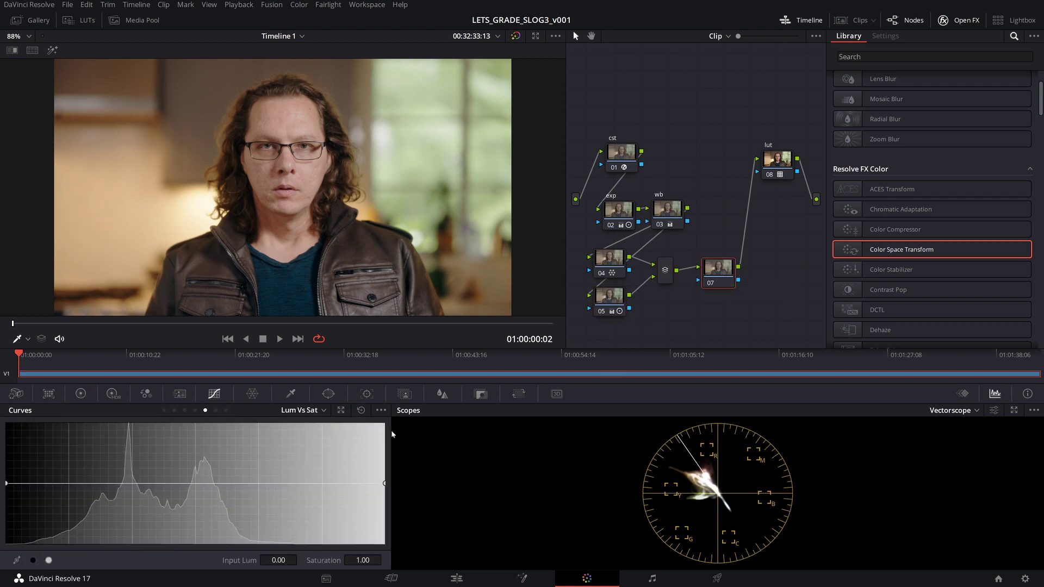
pyautogui.moveTo(7, 483); pyautogui.dragTo(7, 509)
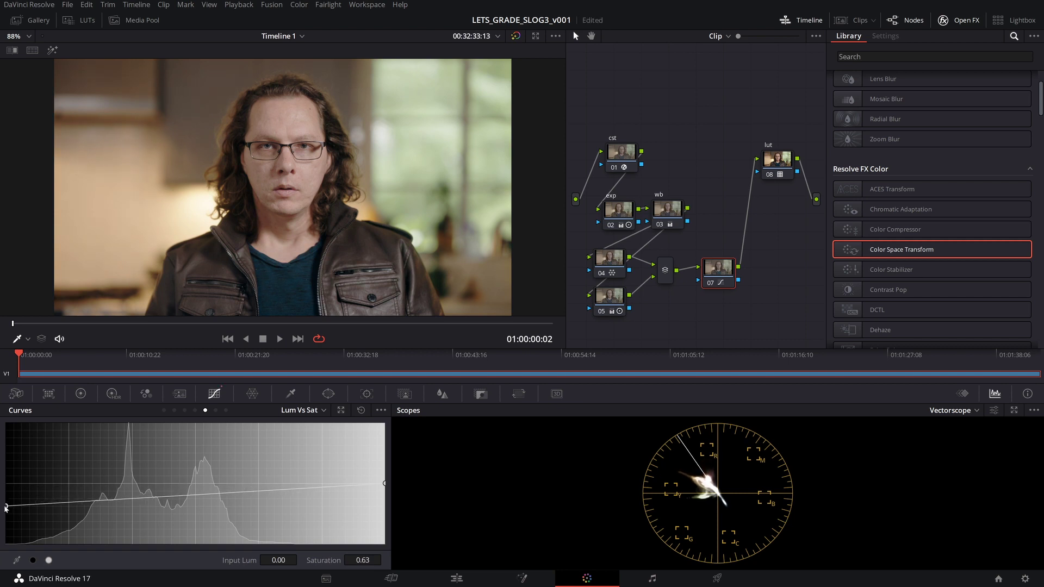
pyautogui.click(305, 177)
pyautogui.moveTo(216, 495); pyautogui.dragTo(197, 487)
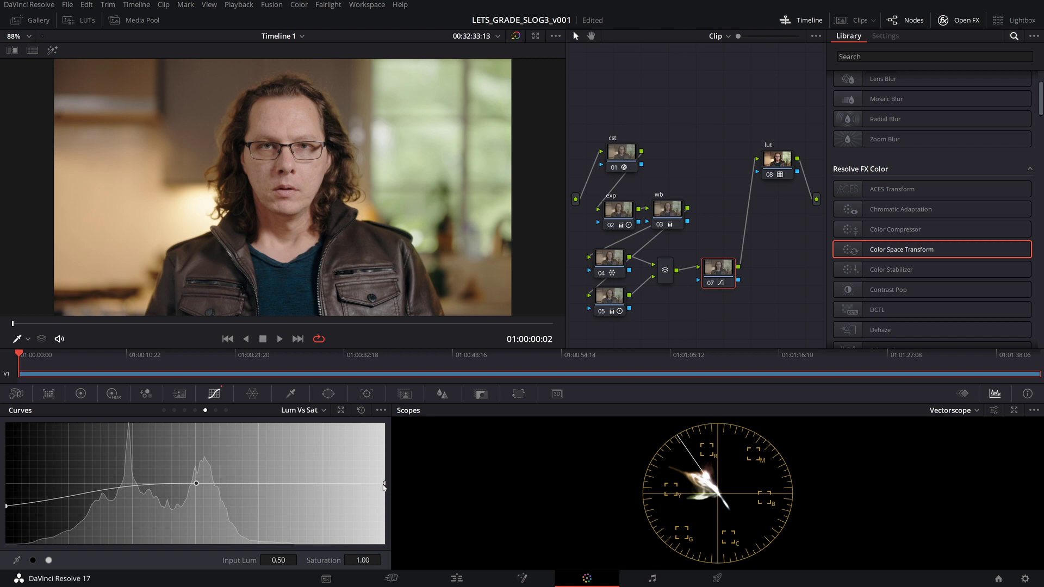
pyautogui.moveTo(385, 484); pyautogui.dragTo(382, 520)
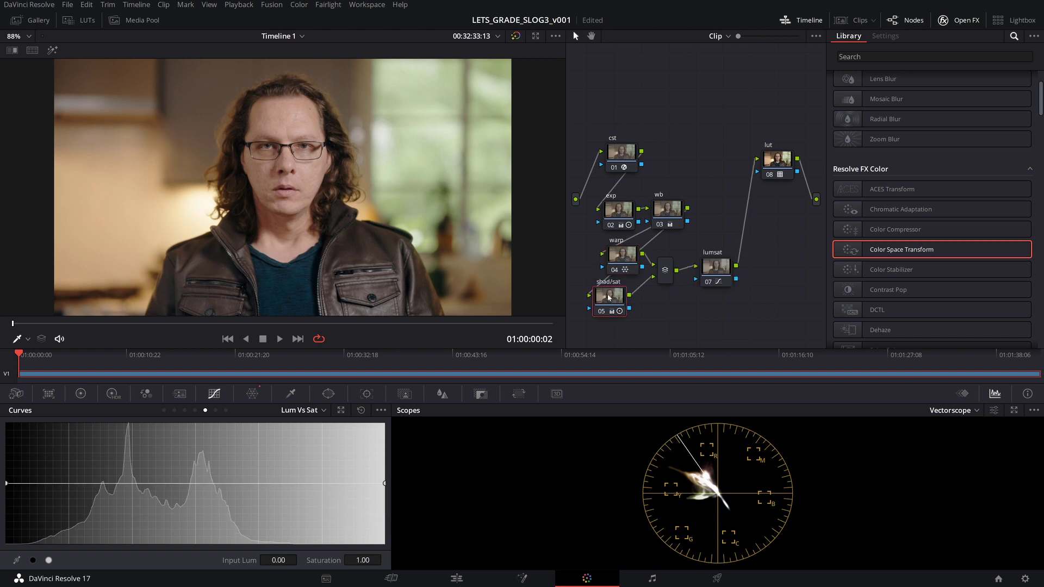
# Step: Combine the warp, shad/sat, mixer and lumsat nodes into a compound node labelled 'look'
pyautogui.moveTo(722, 324); pyautogui.dragTo(597, 251)
pyautogui.rightClick(618, 261)
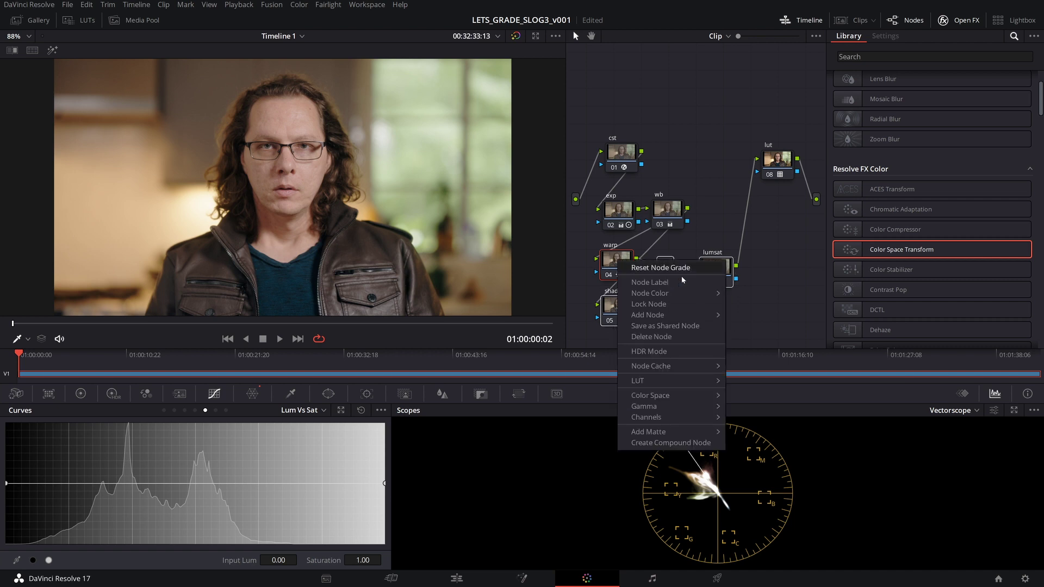
pyautogui.click(665, 443)
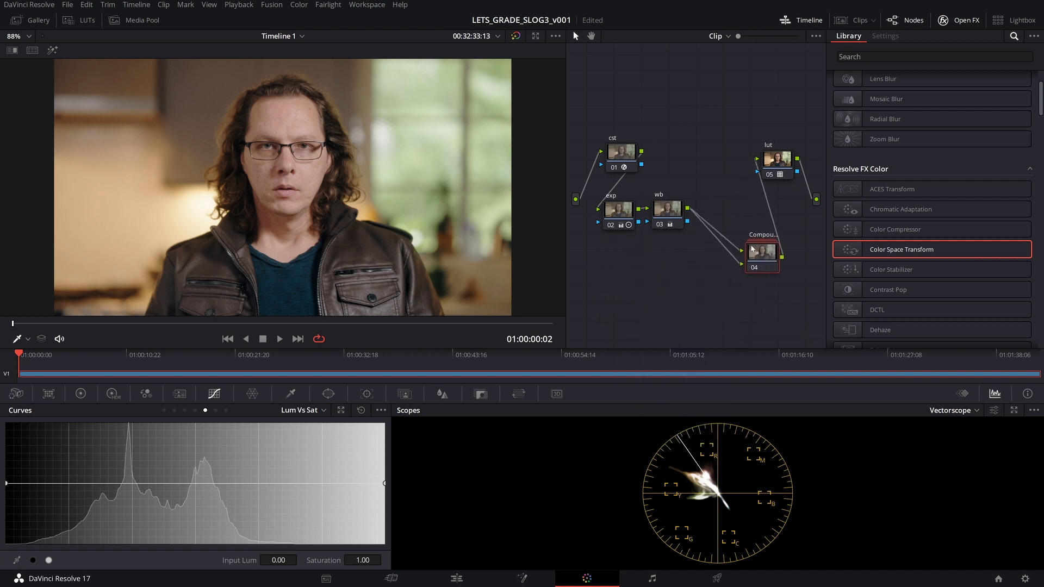
pyautogui.write('look')
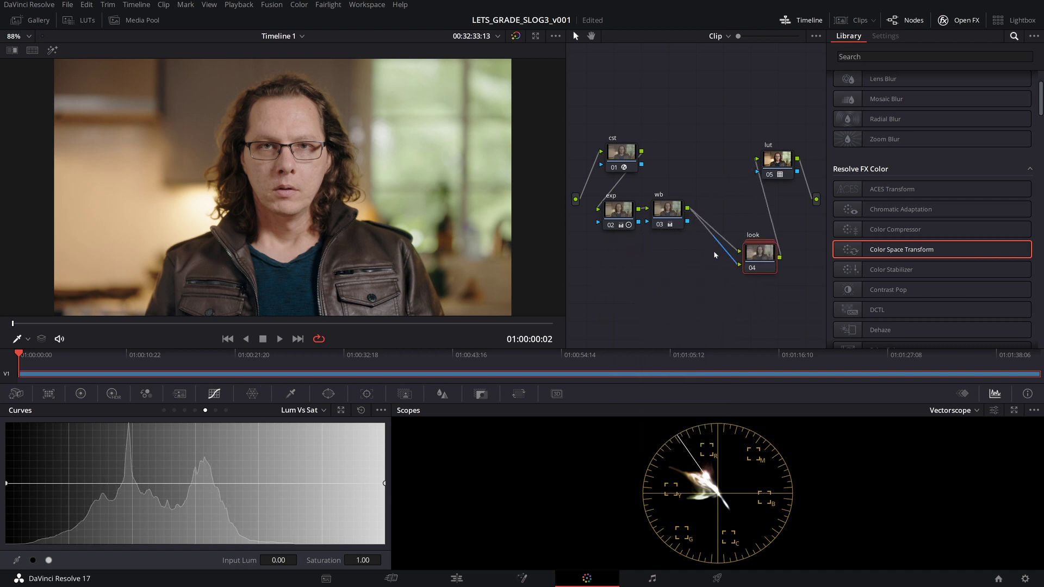
pyautogui.moveTo(759, 257); pyautogui.dragTo(723, 230)
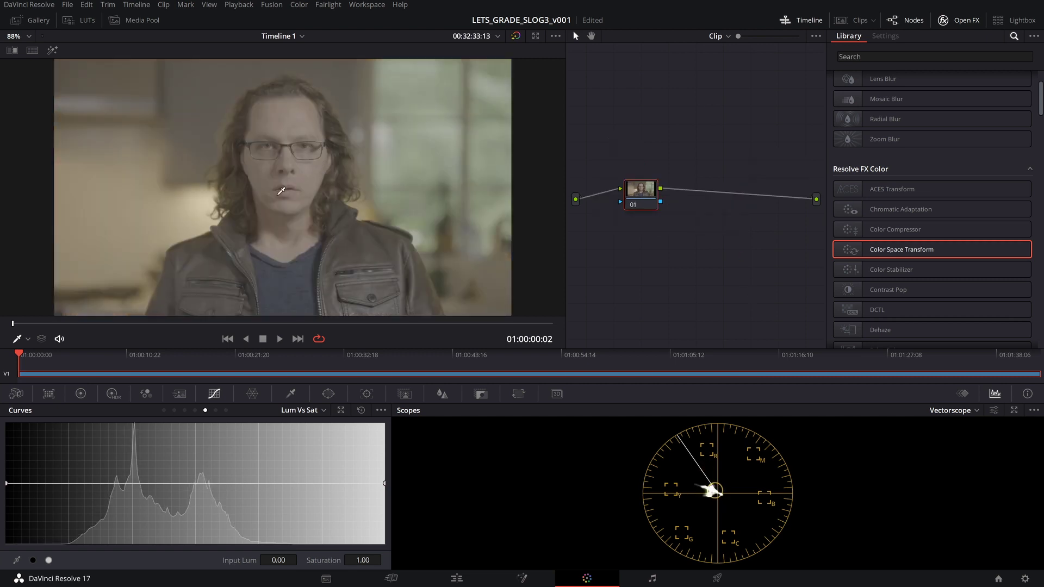
# Step: Switch colour science to DaVinci YRGB Color Managed with the Custom preset
pyautogui.click(1025, 579)
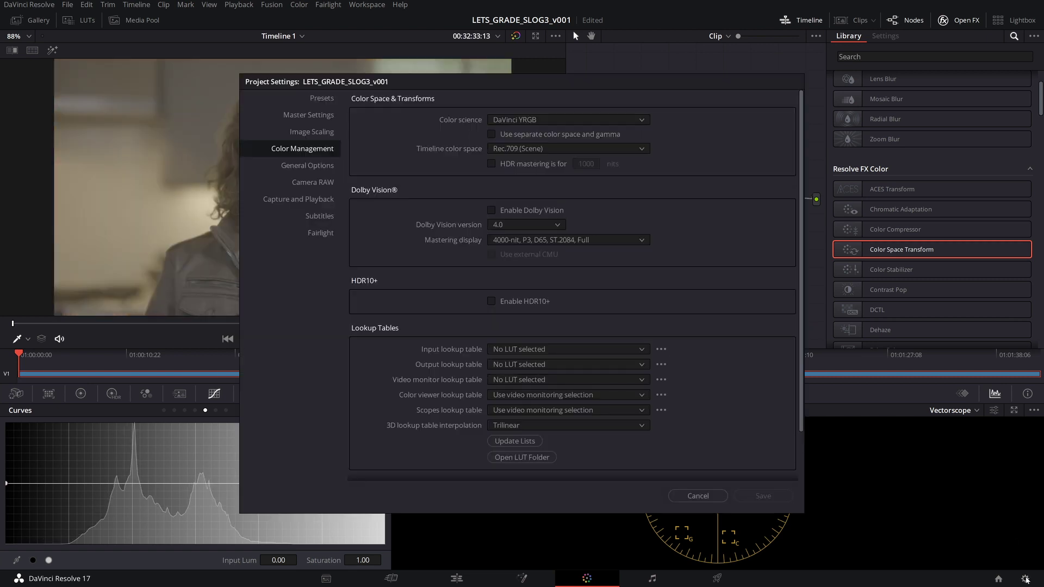
pyautogui.click(555, 118)
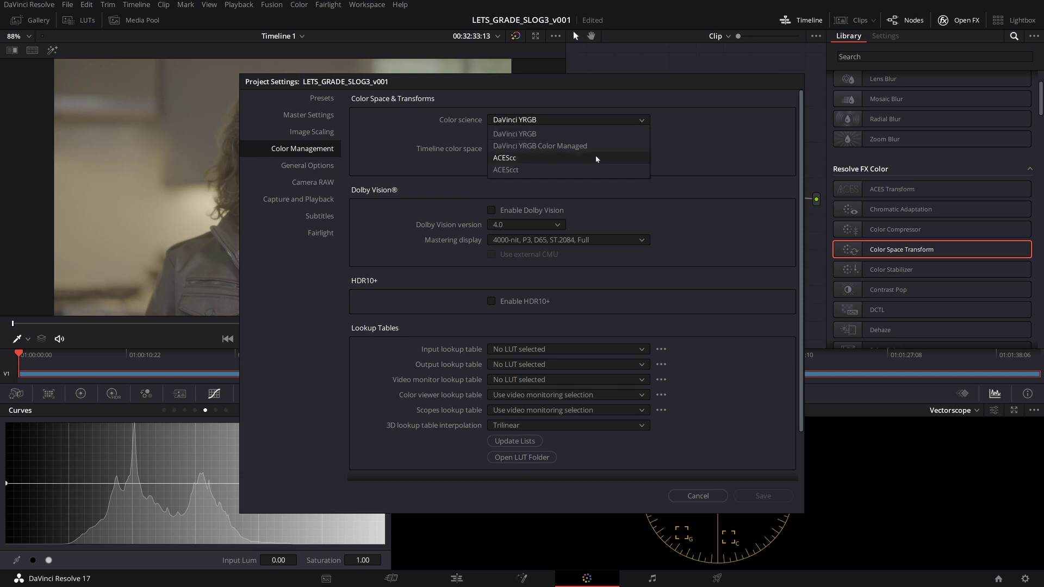
pyautogui.click(556, 147)
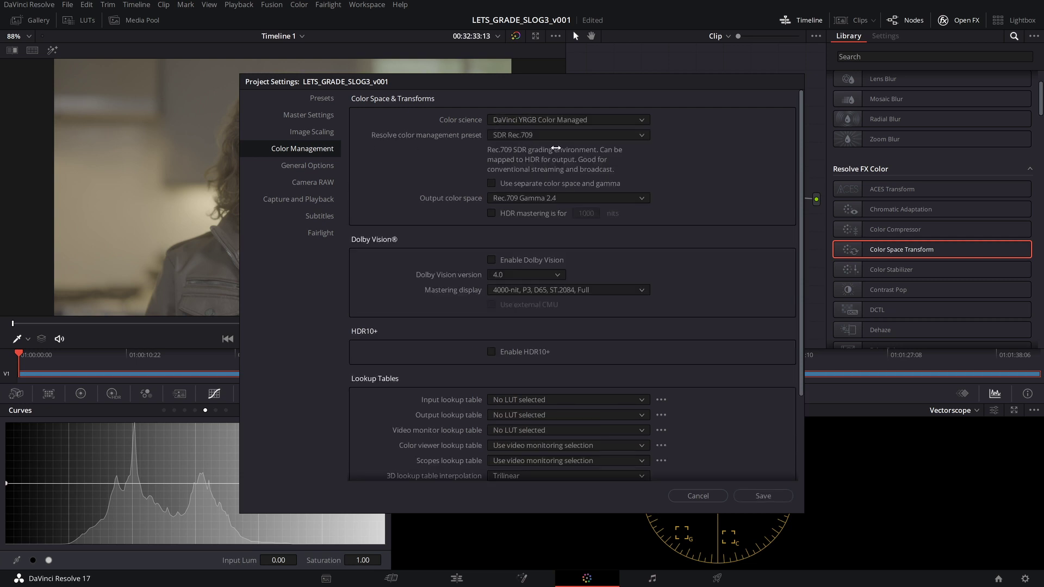
pyautogui.click(555, 135)
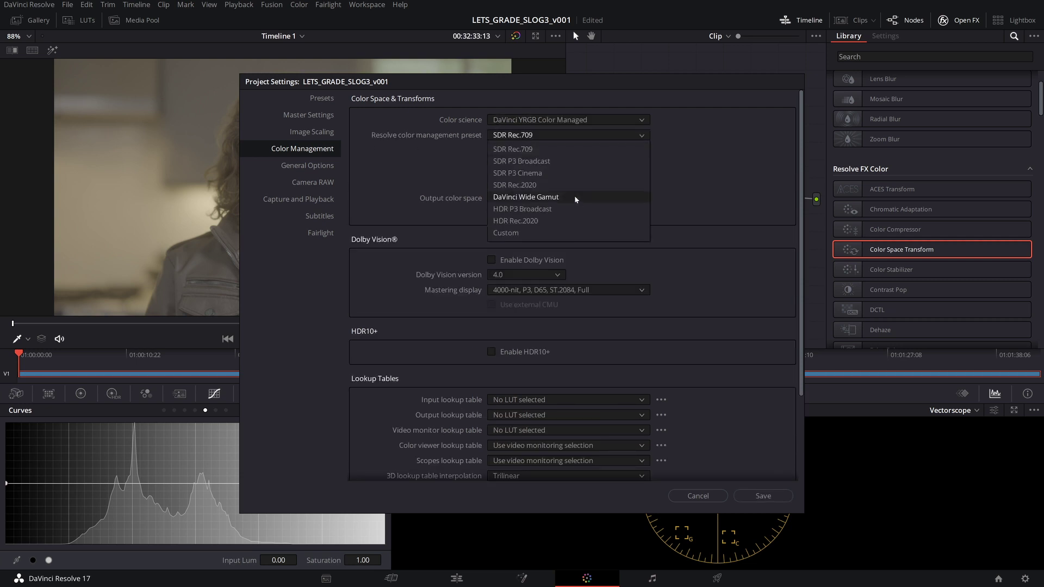
pyautogui.click(512, 234)
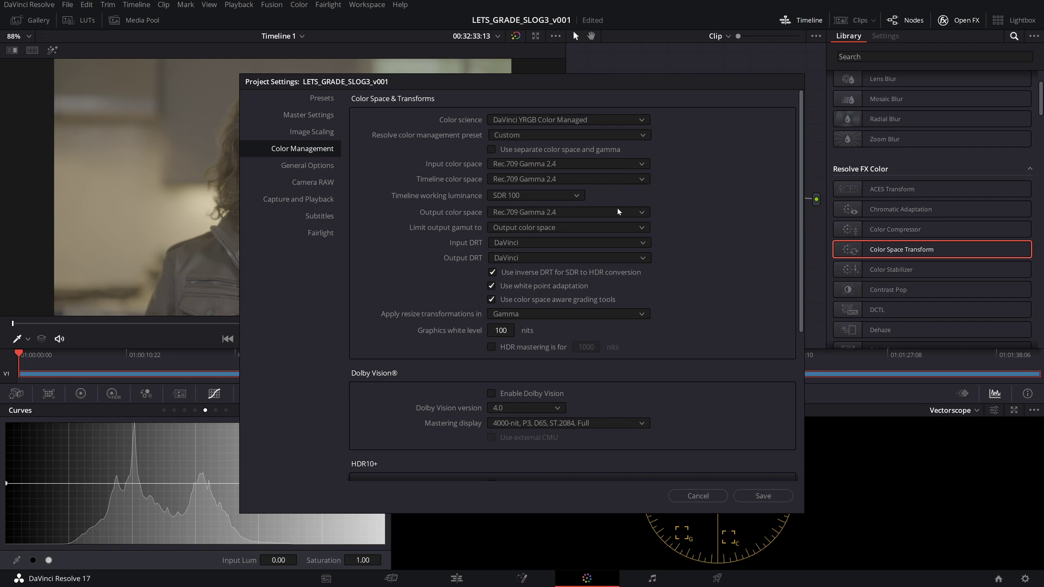
# Step: Set input colour space to S-Gamut3/S-Log3 and timeline colour space to ARRI Log C
pyautogui.click(569, 163)
pyautogui.scroll(-5, 594, 242)
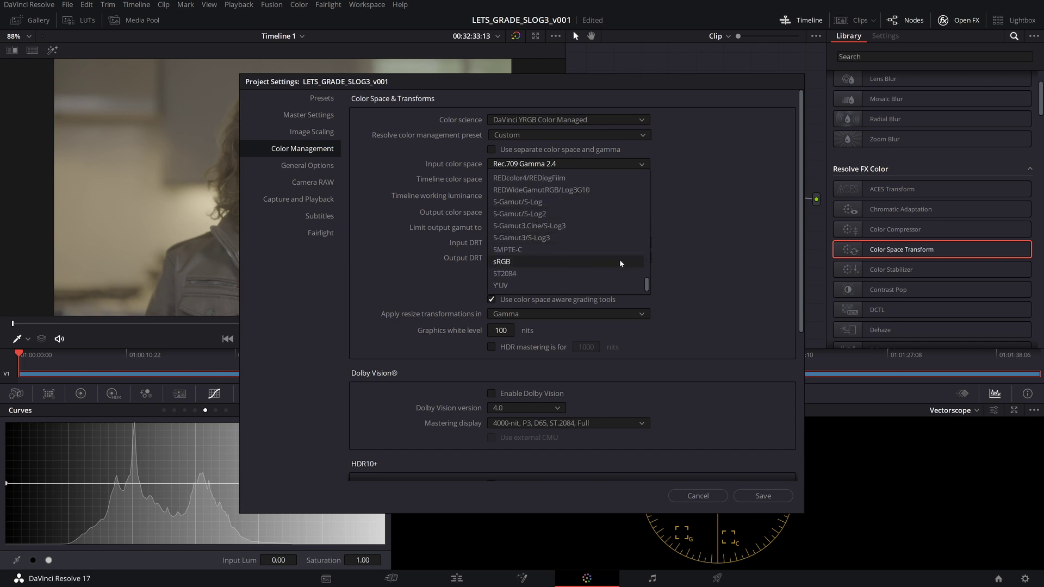
pyautogui.click(556, 237)
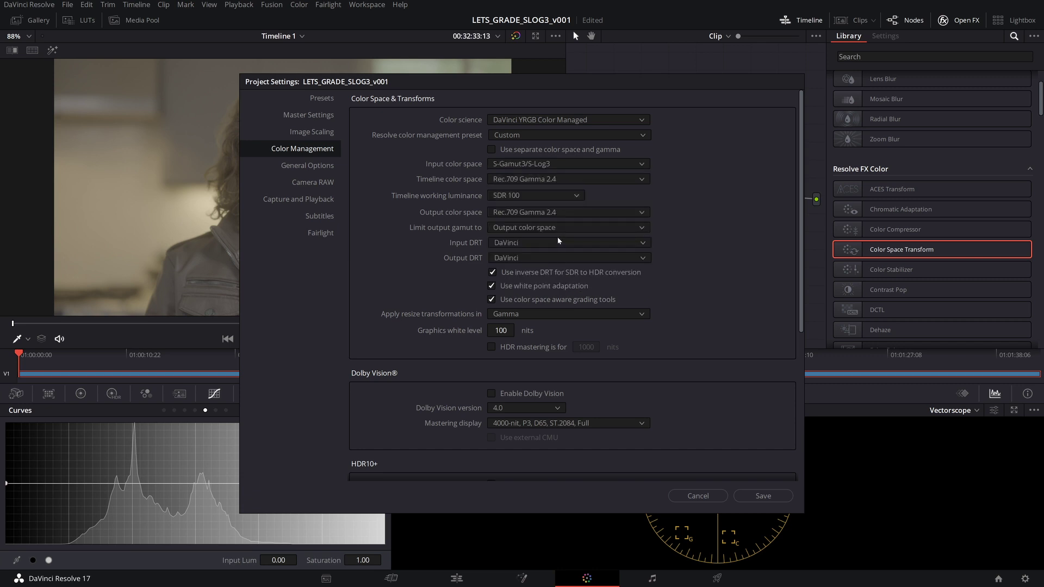
pyautogui.click(555, 177)
pyautogui.scroll(10, 543, 228)
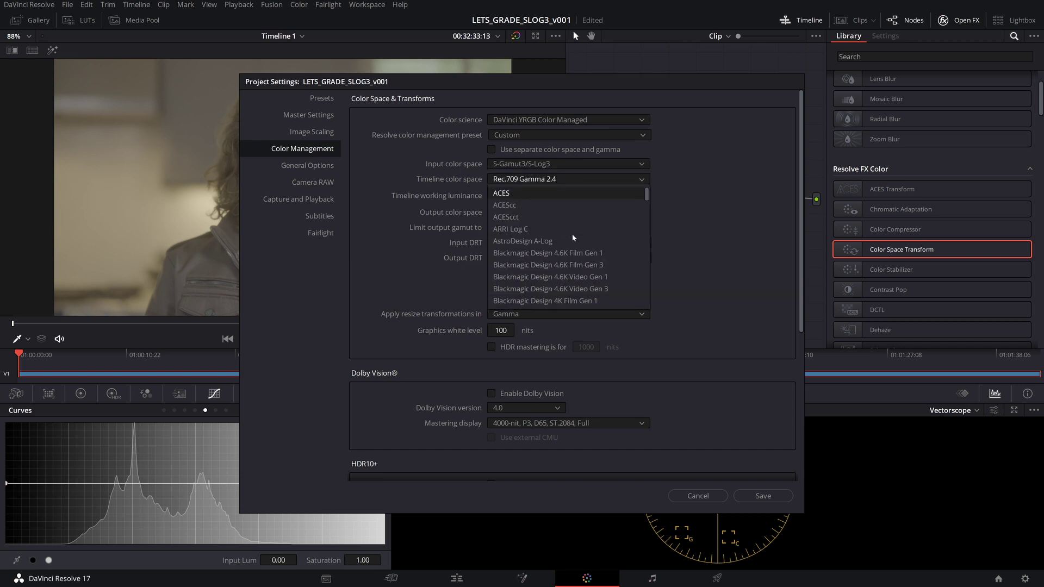
pyautogui.click(526, 229)
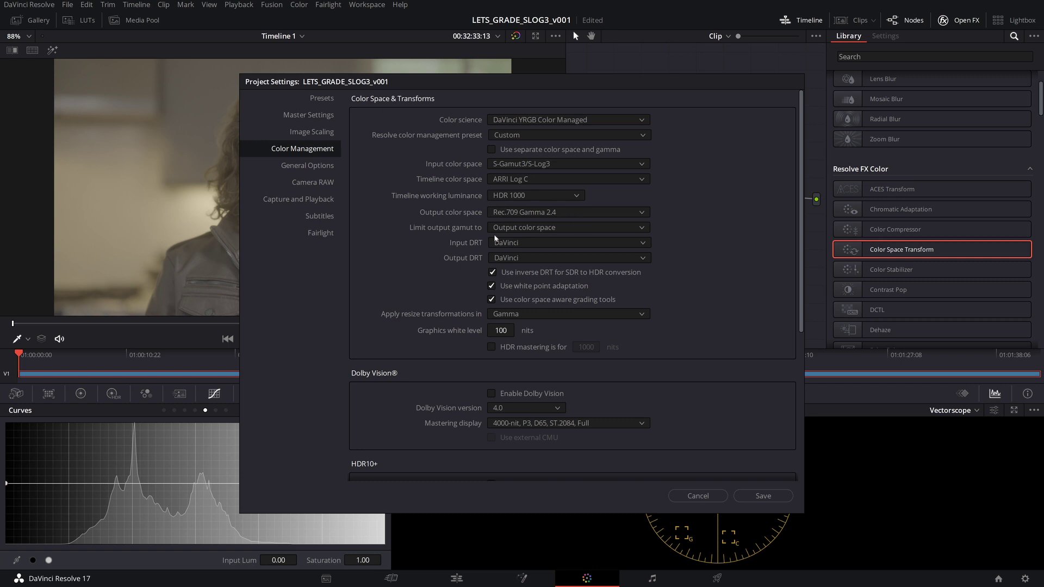
# Step: Keep output at Rec.709 Gamma 2.4, set Input DRT to None, and save the settings
pyautogui.click(550, 212)
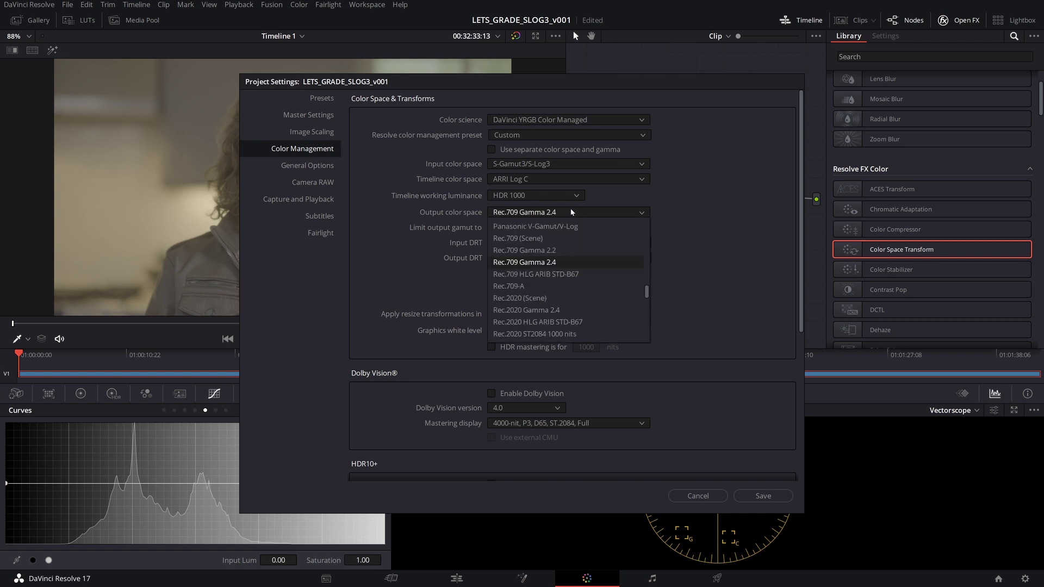
pyautogui.scroll(-5, 560, 269)
pyautogui.scroll(-2, 561, 274)
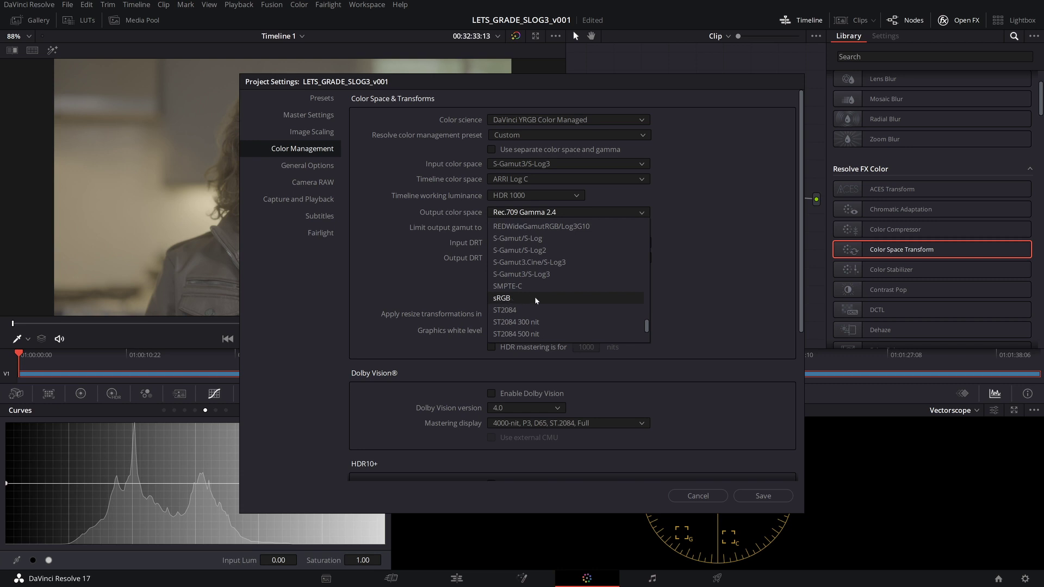
pyautogui.scroll(6, 579, 286)
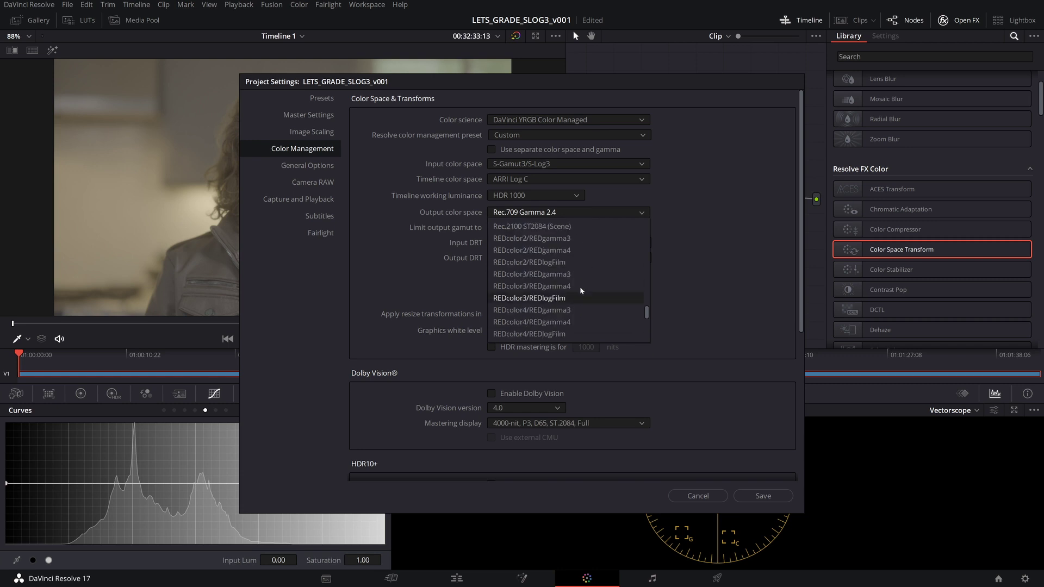
pyautogui.scroll(3, 566, 272)
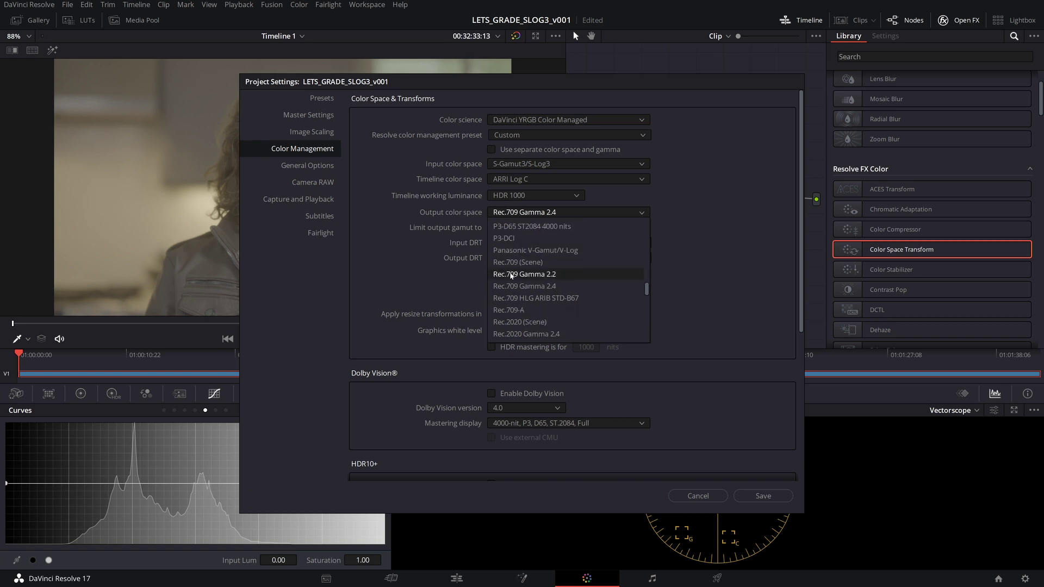
pyautogui.click(539, 287)
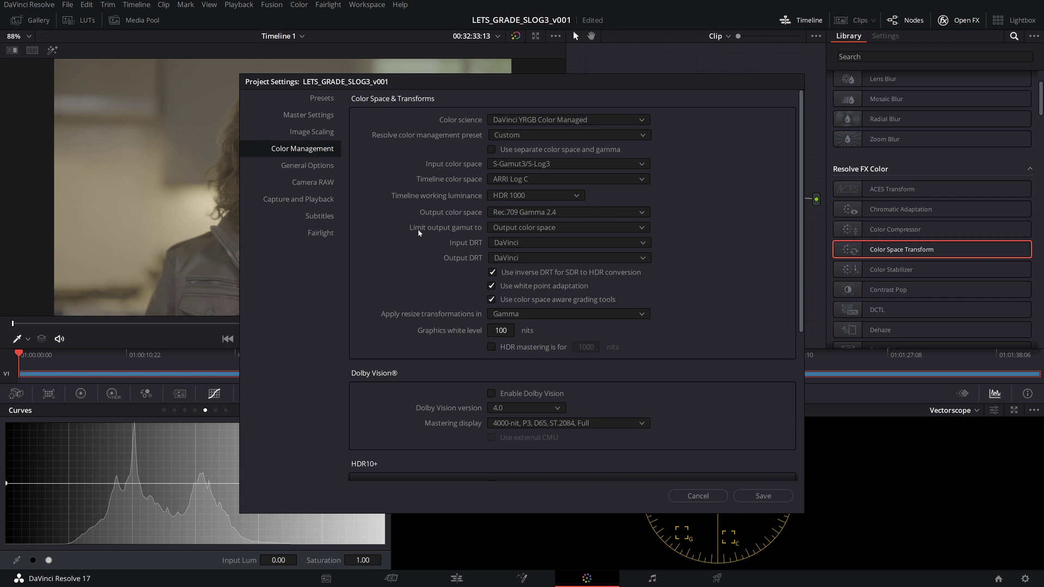
pyautogui.click(531, 243)
pyautogui.click(519, 257)
pyautogui.click(763, 496)
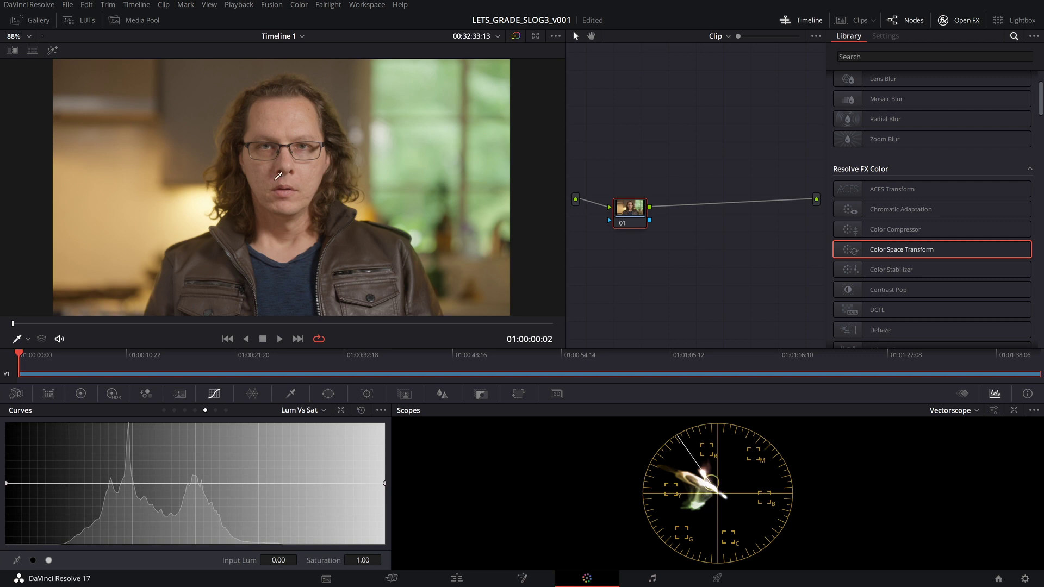
# Step: Move node 01 higher in the node graph and fine-tune its position
pyautogui.moveTo(623, 221); pyautogui.dragTo(629, 141)
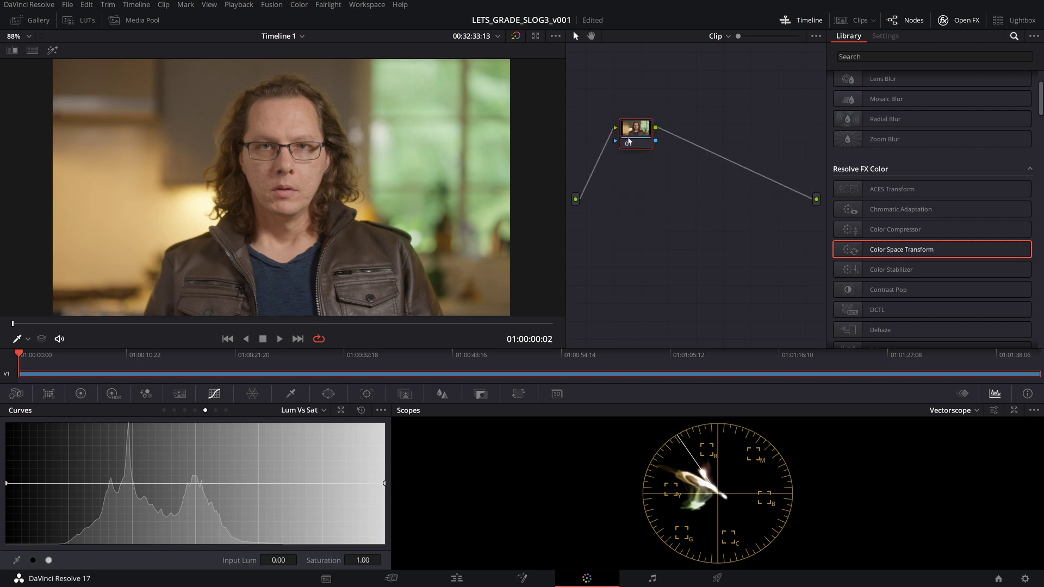
pyautogui.moveTo(629, 141); pyautogui.dragTo(635, 209)
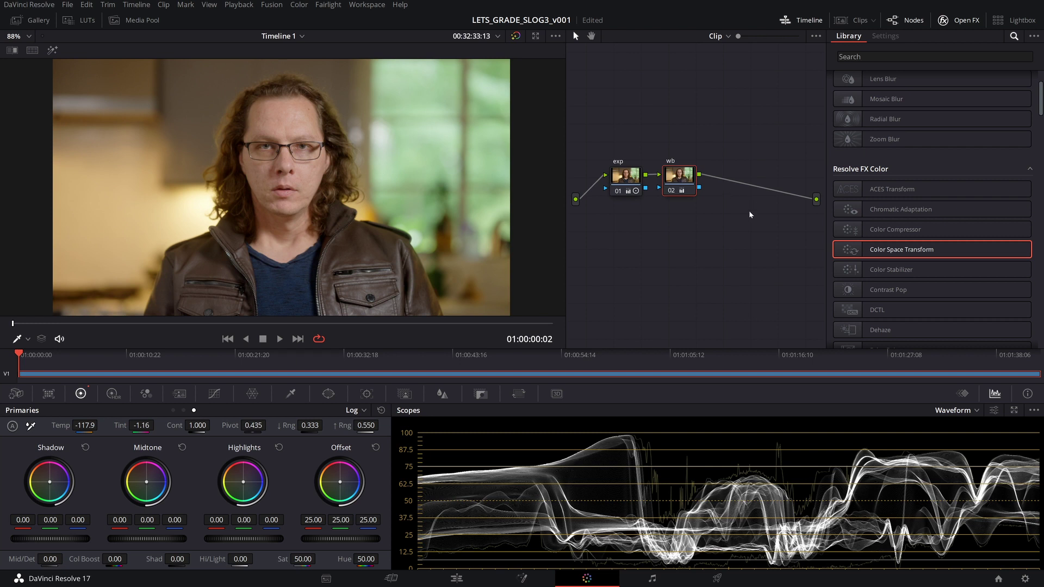
# Step: Add node 03 below exp with the Color Warper, show the vectorscope, and add a parallel node
pyautogui.hotkey('alt', 's')
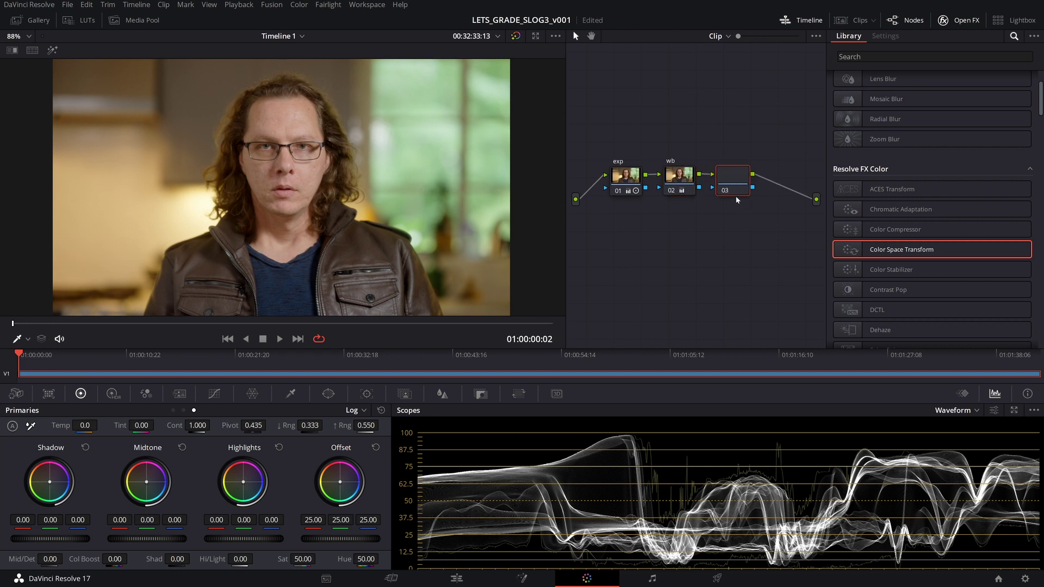
pyautogui.moveTo(734, 188); pyautogui.dragTo(627, 233)
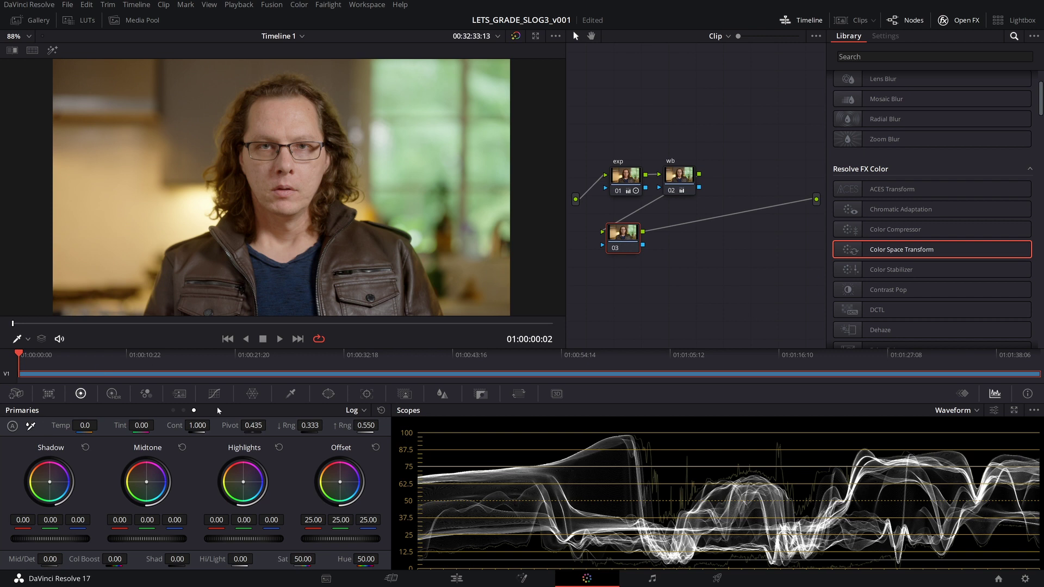
pyautogui.click(252, 394)
pyautogui.click(953, 410)
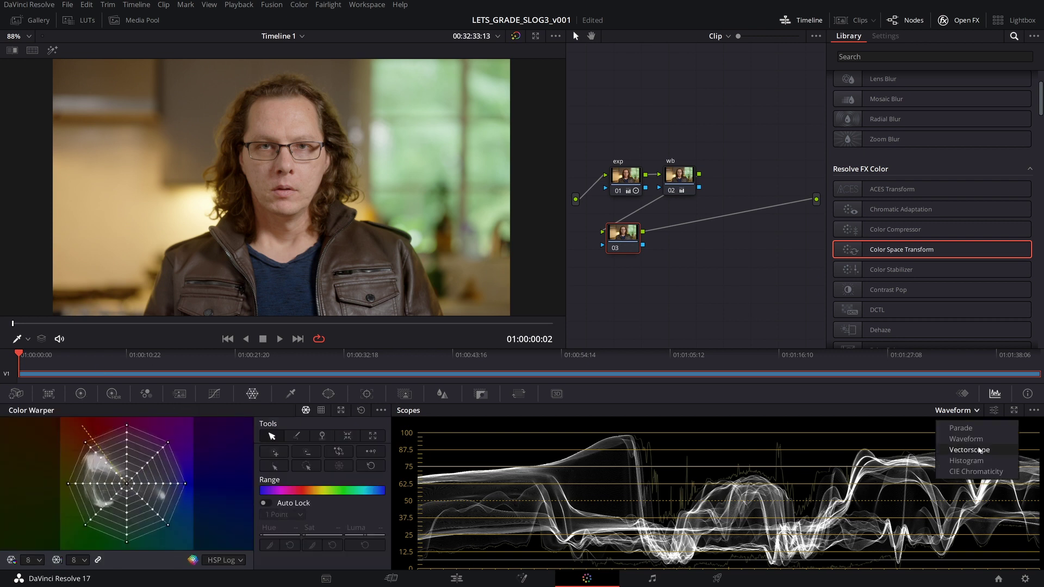
pyautogui.click(957, 449)
pyautogui.hotkey('alt', 'l')
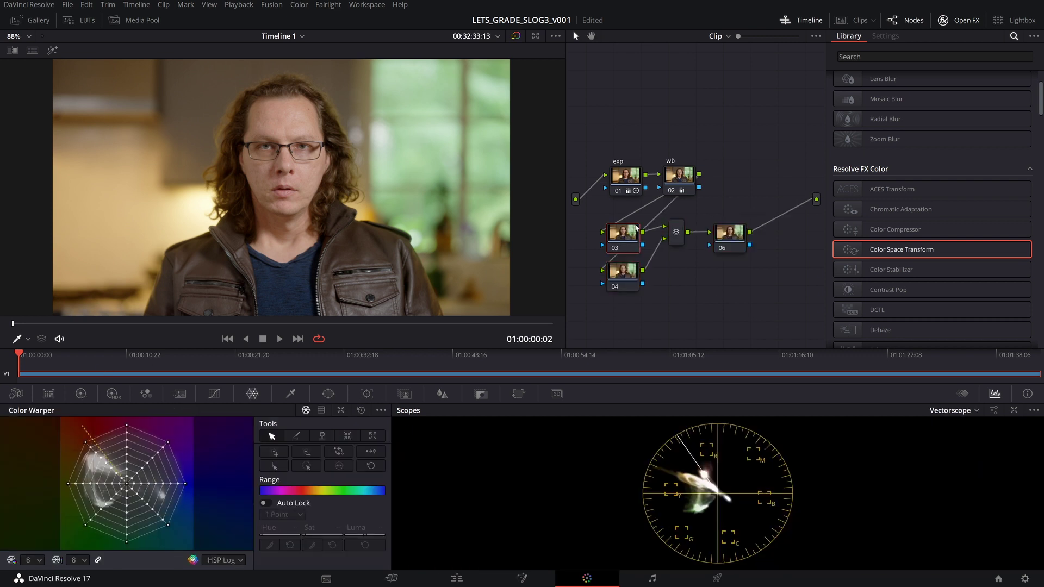
# Step: Drag Color Warper points to warm the image and boost red saturation
pyautogui.moveTo(83, 479); pyautogui.dragTo(75, 478)
pyautogui.moveTo(292, 534); pyautogui.dragTo(328, 534)
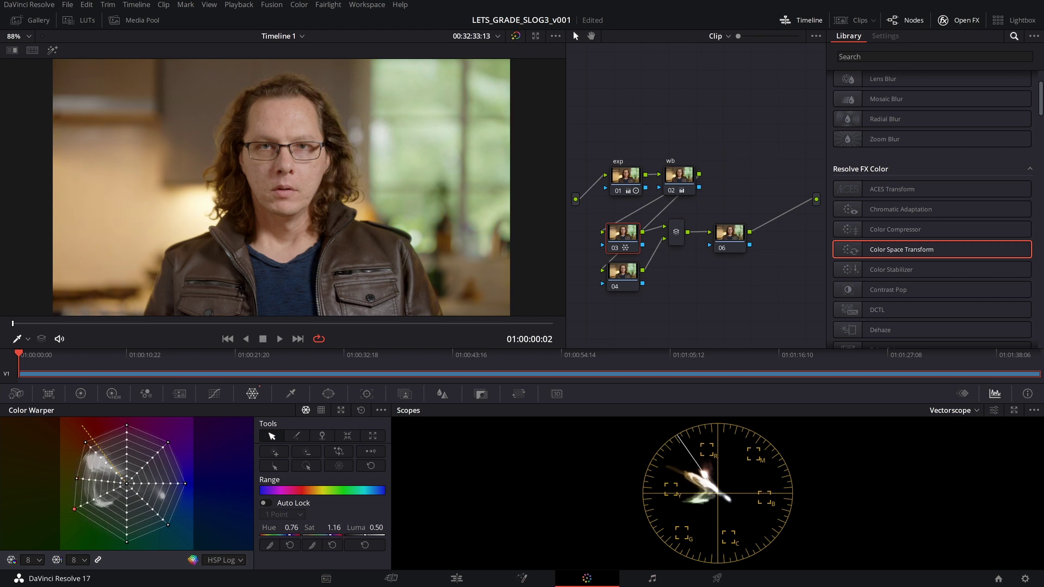
pyautogui.moveTo(185, 484); pyautogui.dragTo(177, 501)
pyautogui.moveTo(127, 425); pyautogui.dragTo(112, 431)
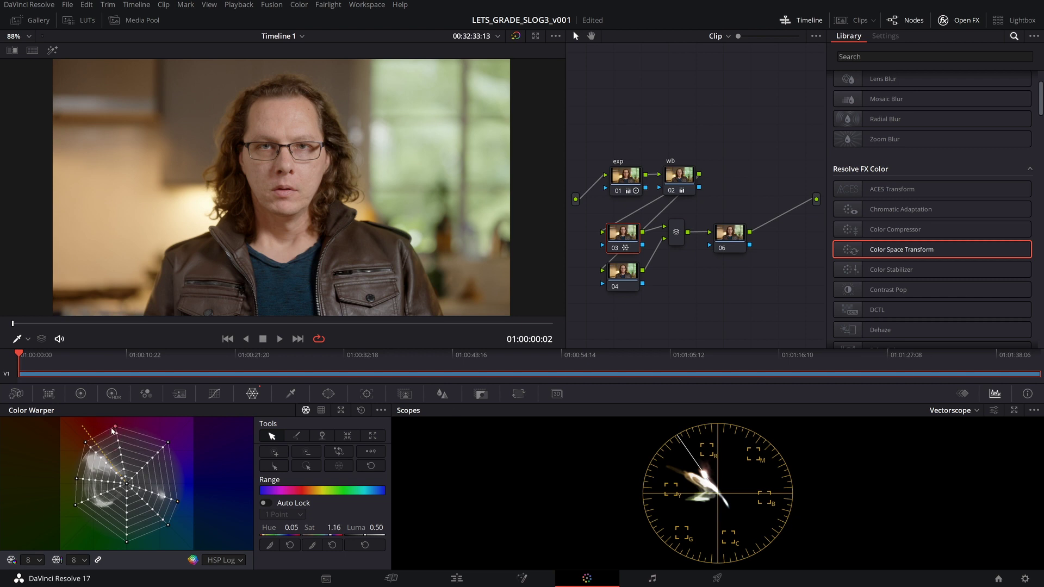
# Step: On node 04, tint the shadows slightly toward blue with the primary wheels
pyautogui.hotkey('shift', ';')
pyautogui.click(80, 394)
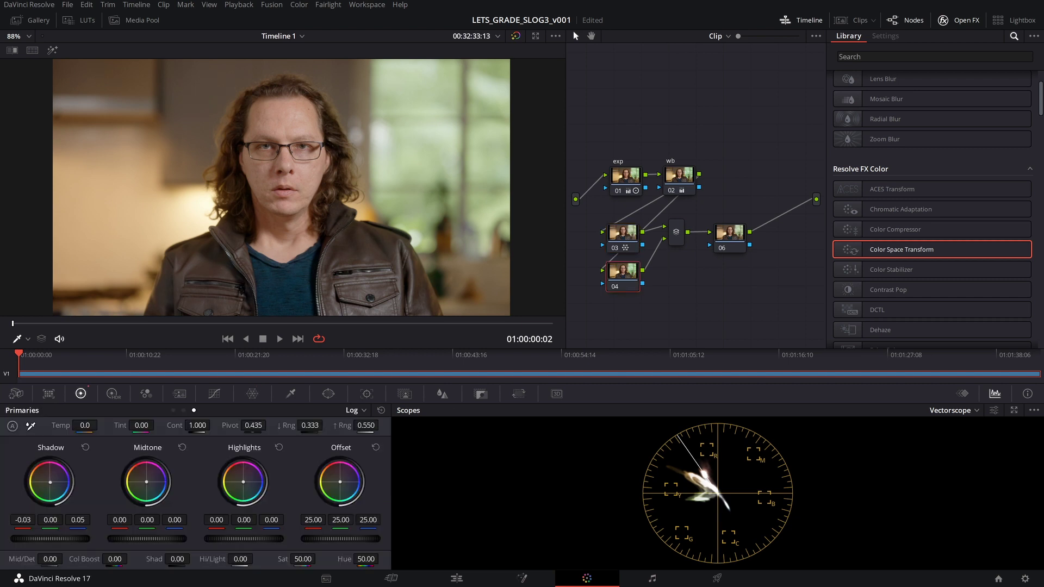
pyautogui.moveTo(50, 482); pyautogui.dragTo(52, 485)
# Step: On node 06, reduce highlight saturation with a Lum vs Sat curve and select the lumsat node
pyautogui.hotkey('shift', ';')
pyautogui.click(214, 394)
pyautogui.moveTo(193, 483)
pyautogui.mouseDown()
pyautogui.moveTo(193, 500)
pyautogui.moveTo(201, 484)
pyautogui.mouseUp()
pyautogui.moveTo(385, 483); pyautogui.dragTo(385, 523)
pyautogui.click(242, 487)
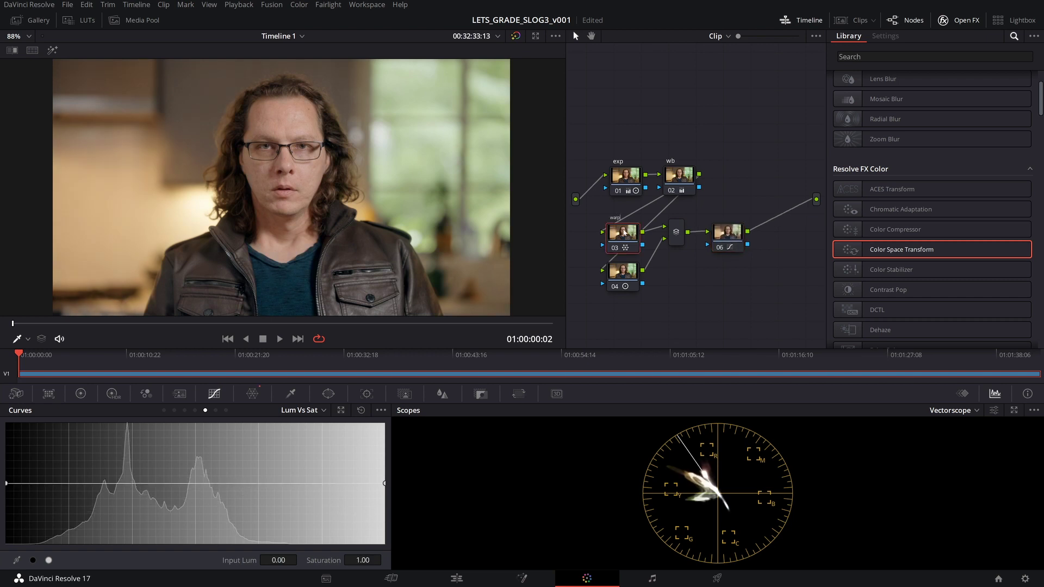
pyautogui.click(622, 272)
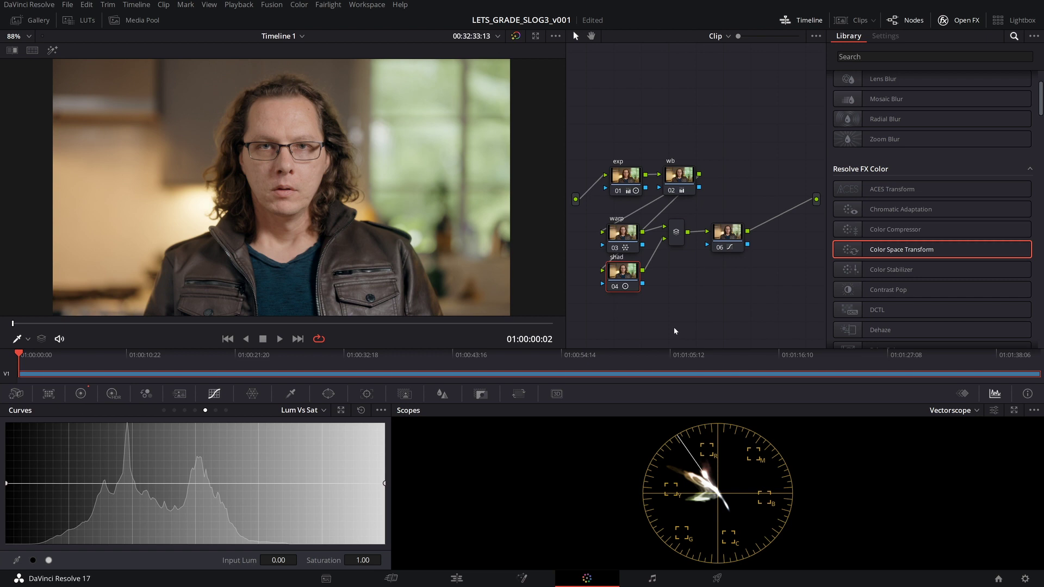
pyautogui.click(728, 234)
pyautogui.rightClick(726, 238)
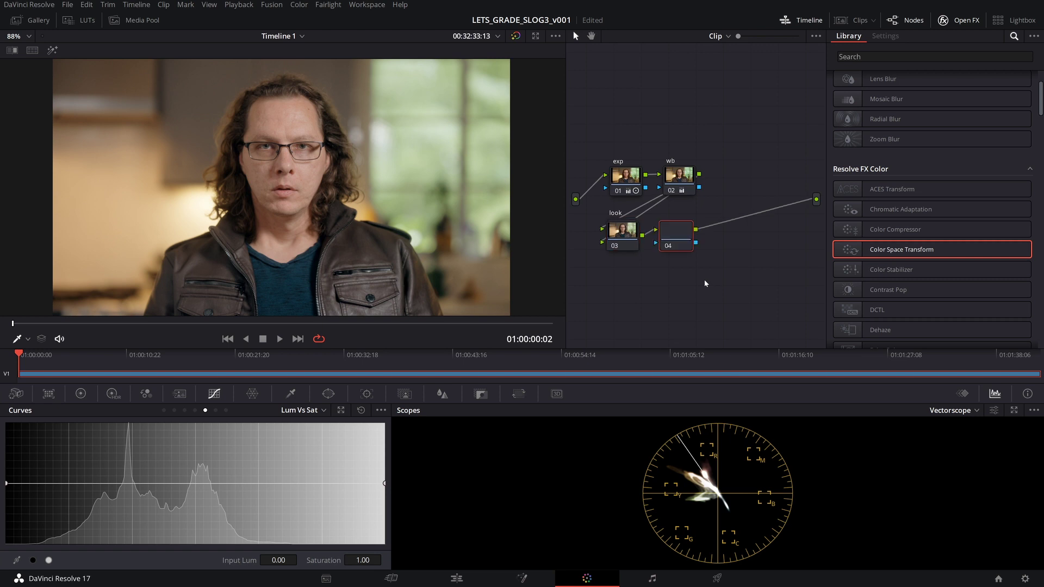
pyautogui.hotkey('alt', 's')
# Step: Add serial nodes and give node 04 a soft, inverted circle window that darkens the edges
pyautogui.click(679, 239)
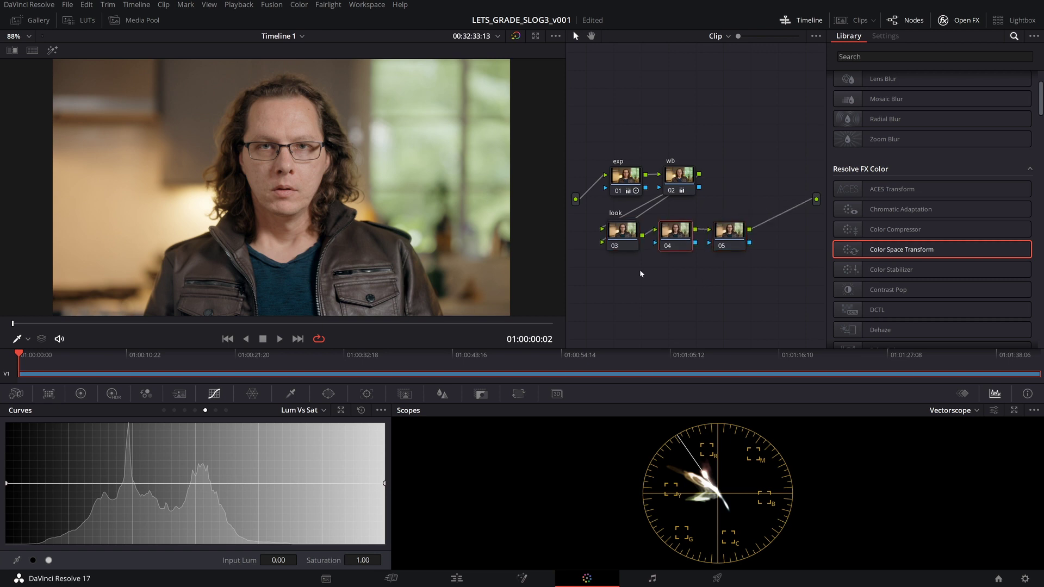
pyautogui.click(329, 393)
pyautogui.click(36, 479)
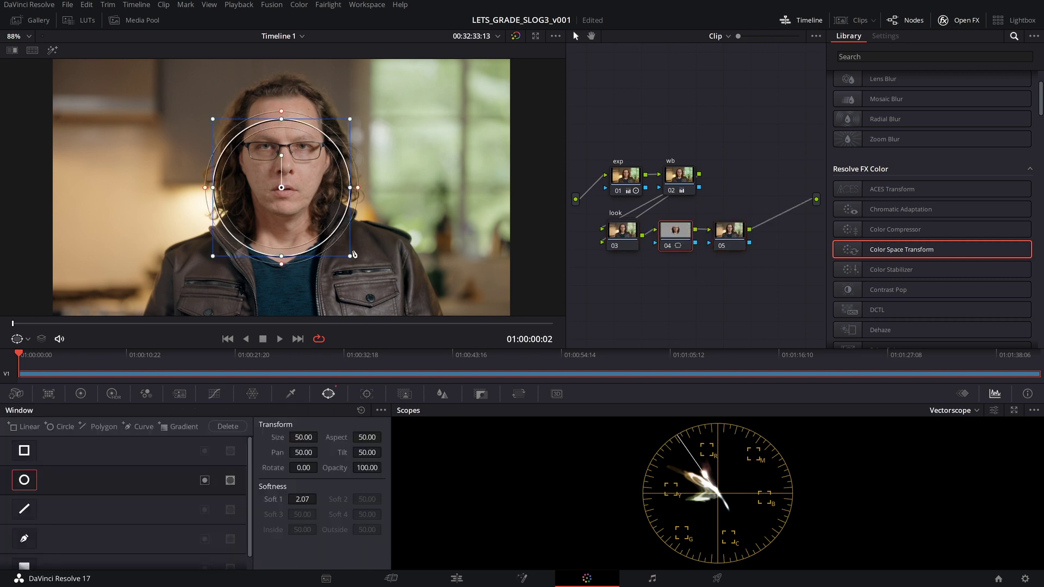
pyautogui.moveTo(302, 499); pyautogui.dragTo(325, 499)
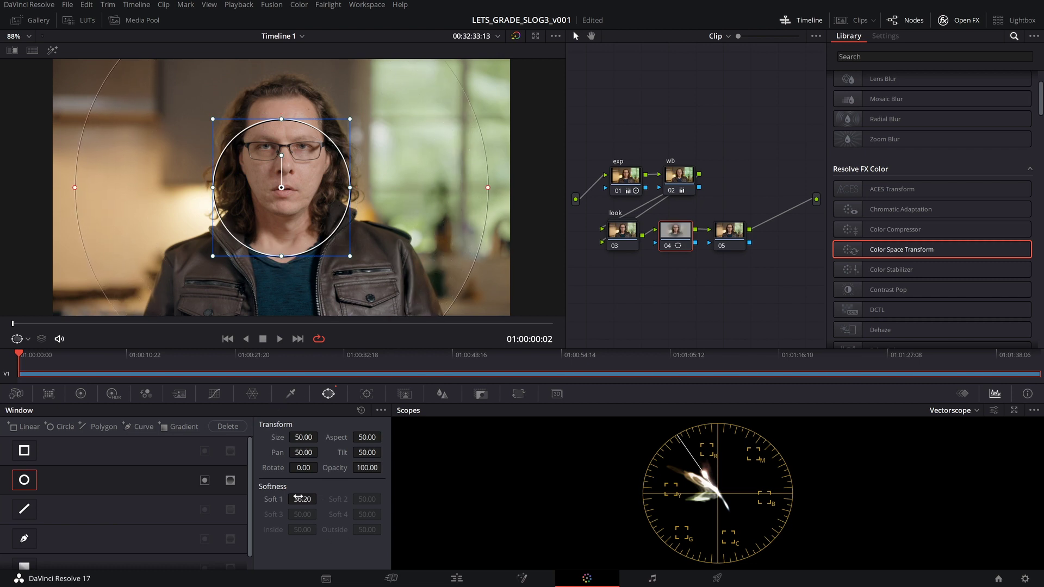
pyautogui.click(205, 480)
pyautogui.click(80, 393)
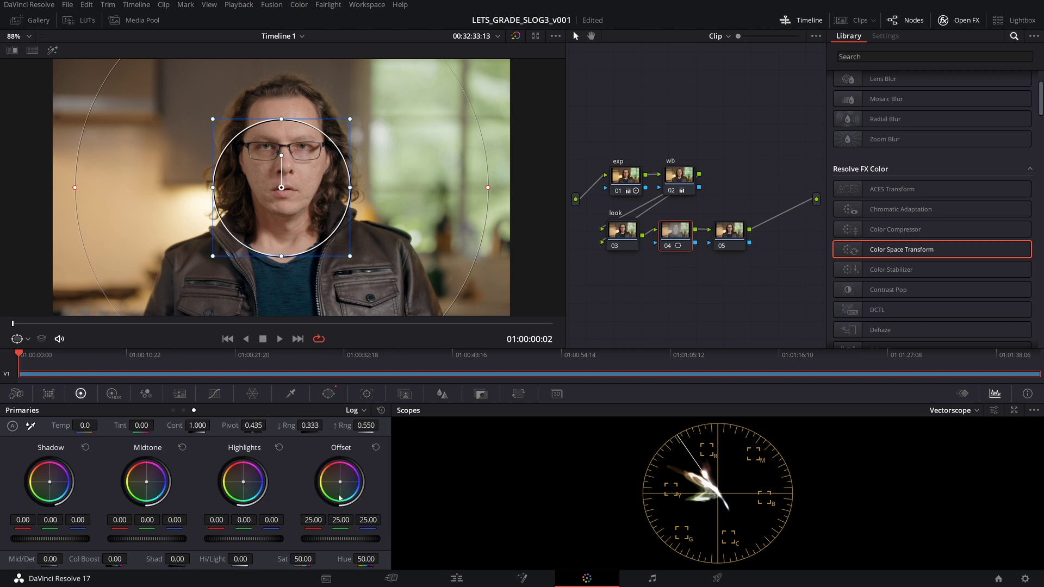
pyautogui.moveTo(340, 539); pyautogui.dragTo(324, 539)
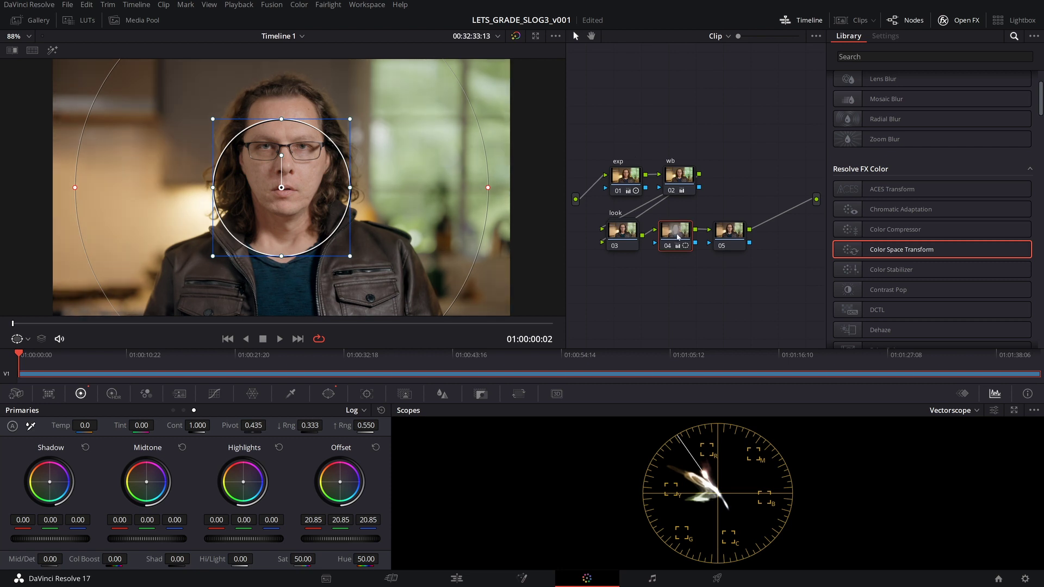
# Step: Label node 04 'vignette' and node 05 'grain'
pyautogui.click(214, 393)
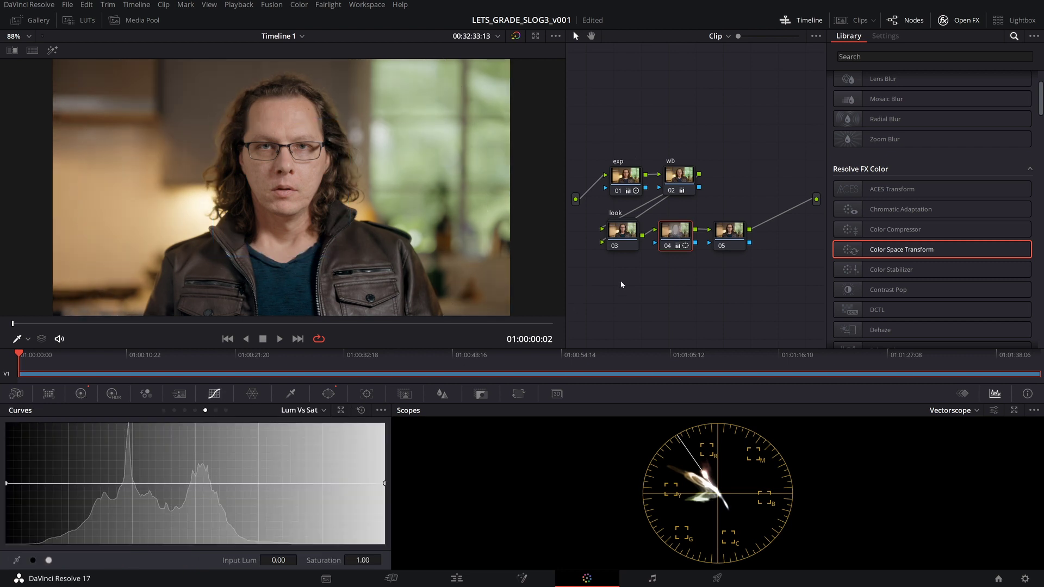
pyautogui.moveTo(728, 235)
pyautogui.mouseDown()
pyautogui.moveTo(740, 235)
pyautogui.moveTo(728, 235)
pyautogui.mouseUp()
pyautogui.click(676, 240)
pyautogui.write('ett')
pyautogui.press('Return')
pyautogui.click(738, 231)
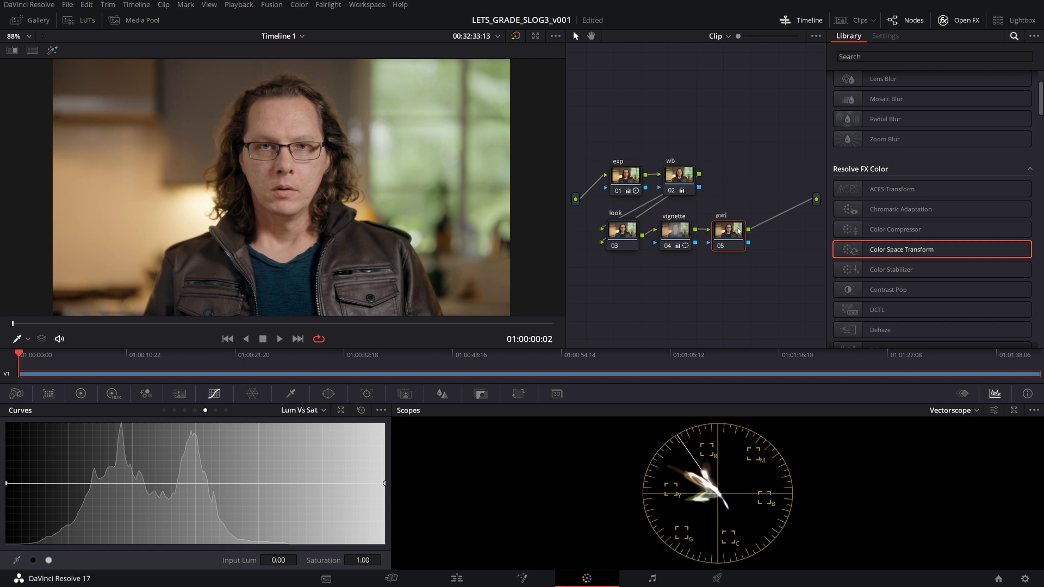
pyautogui.press('Return')
pyautogui.click(914, 57)
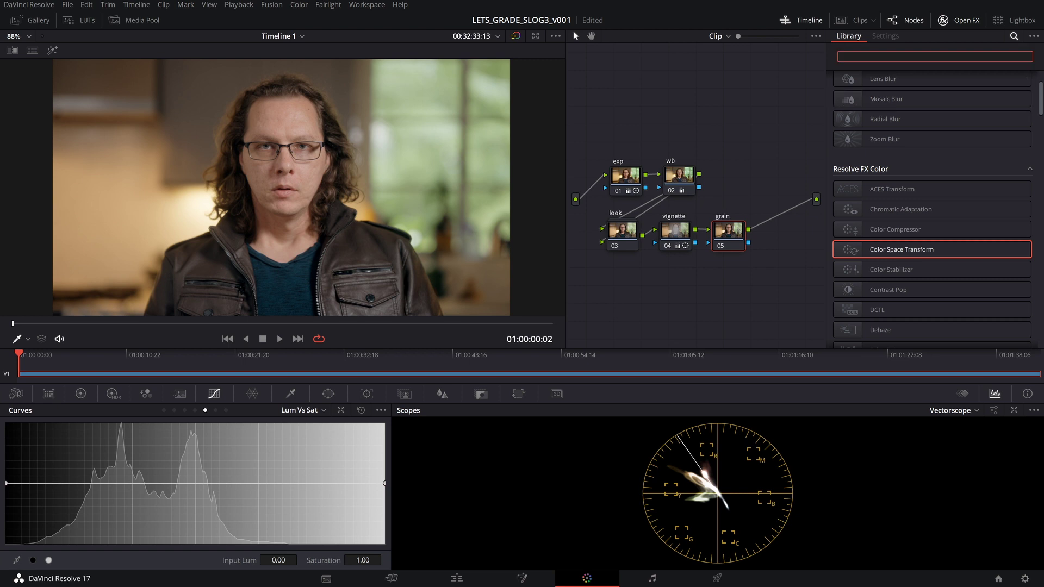
# Step: Apply the Film Grain effect to node 05 using the 35mm preset
pyautogui.write('grain')
pyautogui.moveTo(884, 101); pyautogui.dragTo(731, 231)
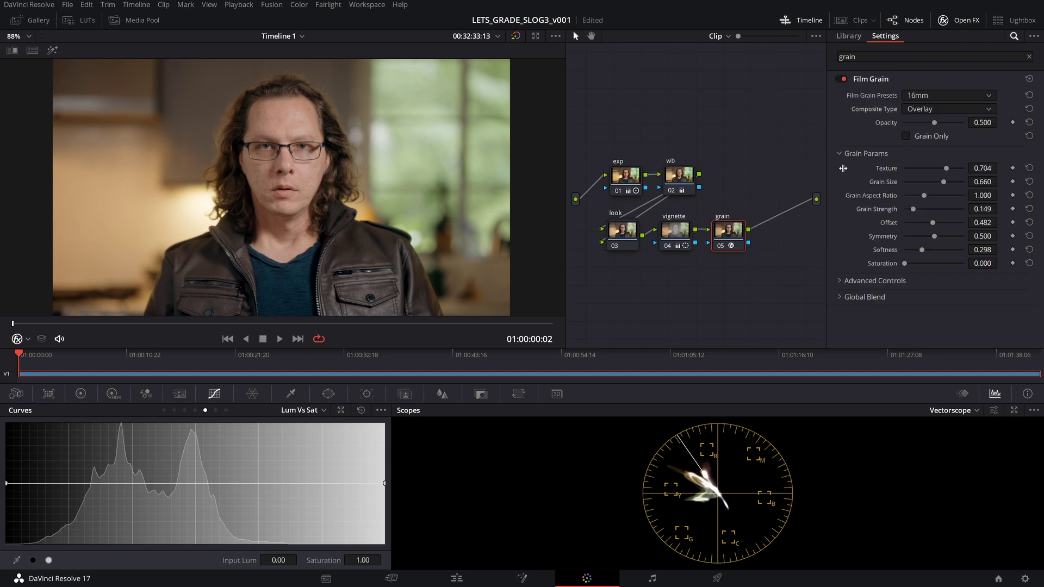
pyautogui.click(937, 98)
pyautogui.click(944, 169)
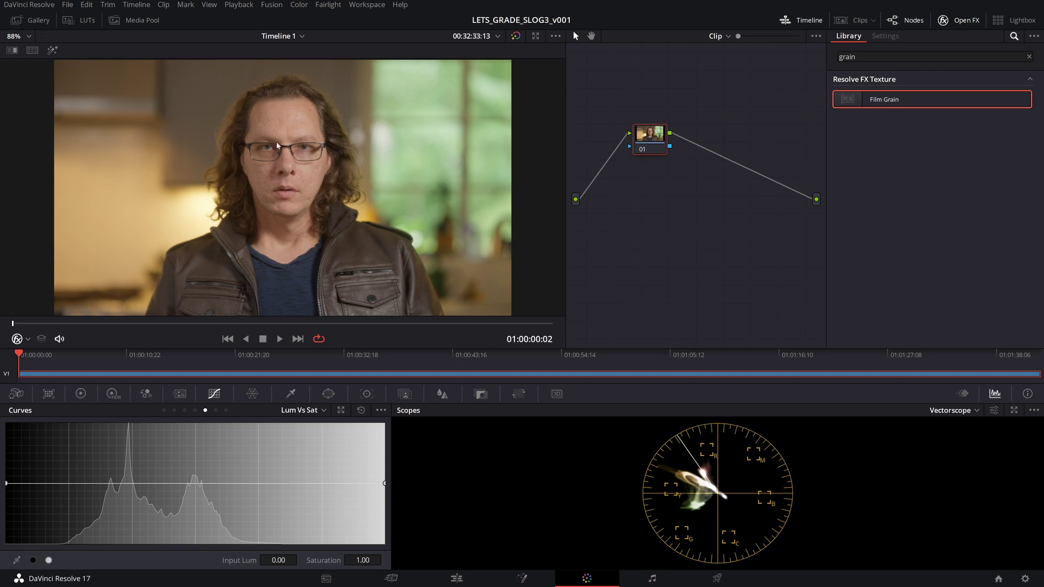
# Step: Set colour science to ACEScct, IDT to Sony SLog3 SGamut3, ODT to Rec.709, and save
pyautogui.click(1025, 578)
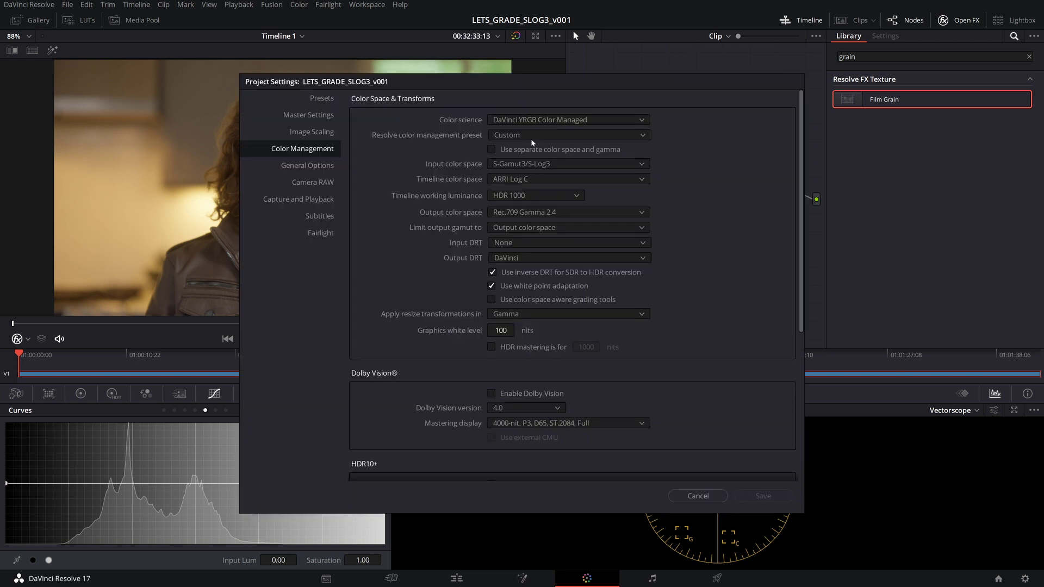
pyautogui.click(552, 118)
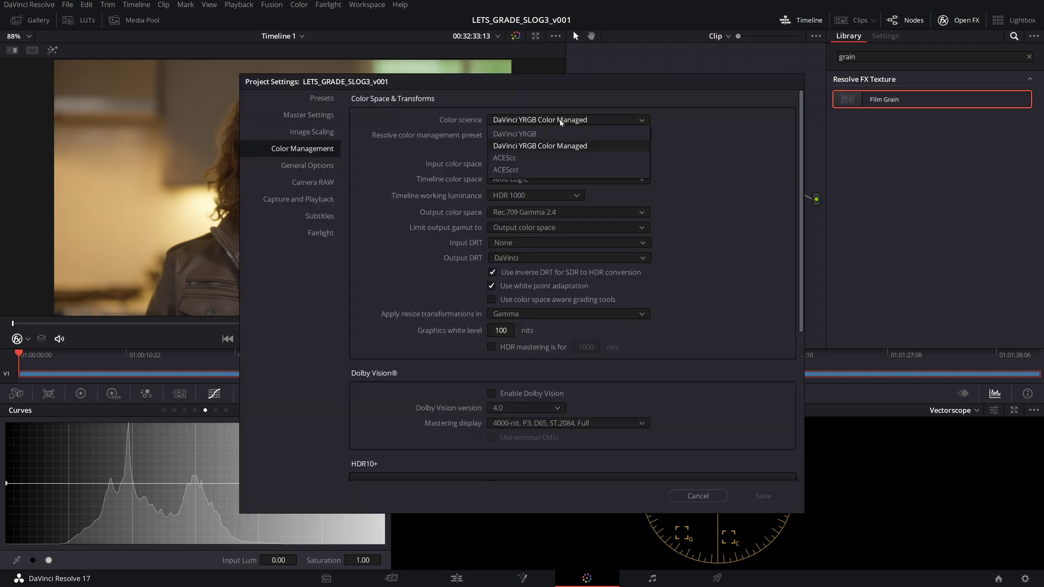
pyautogui.click(525, 170)
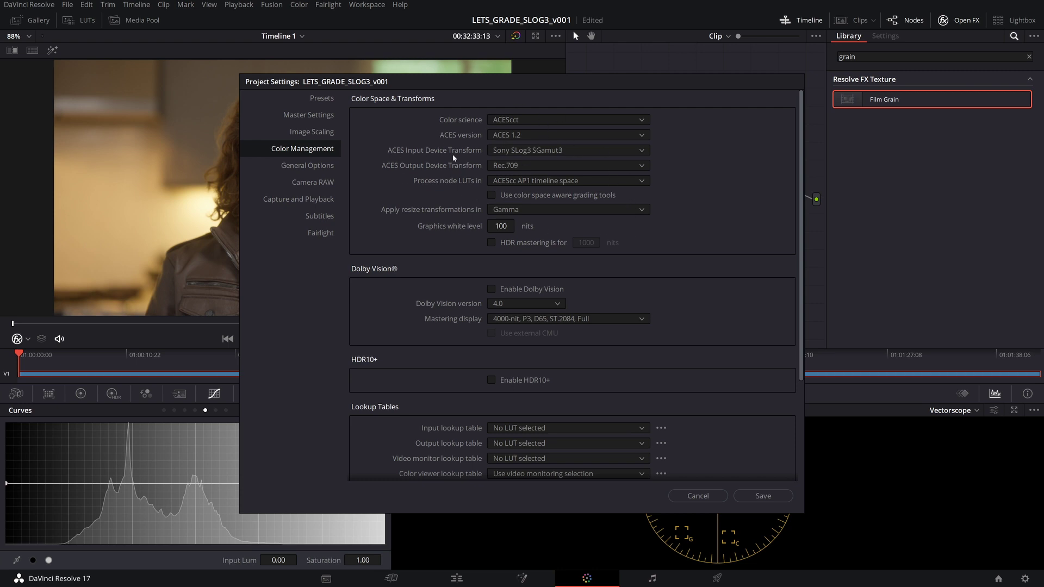
pyautogui.click(546, 151)
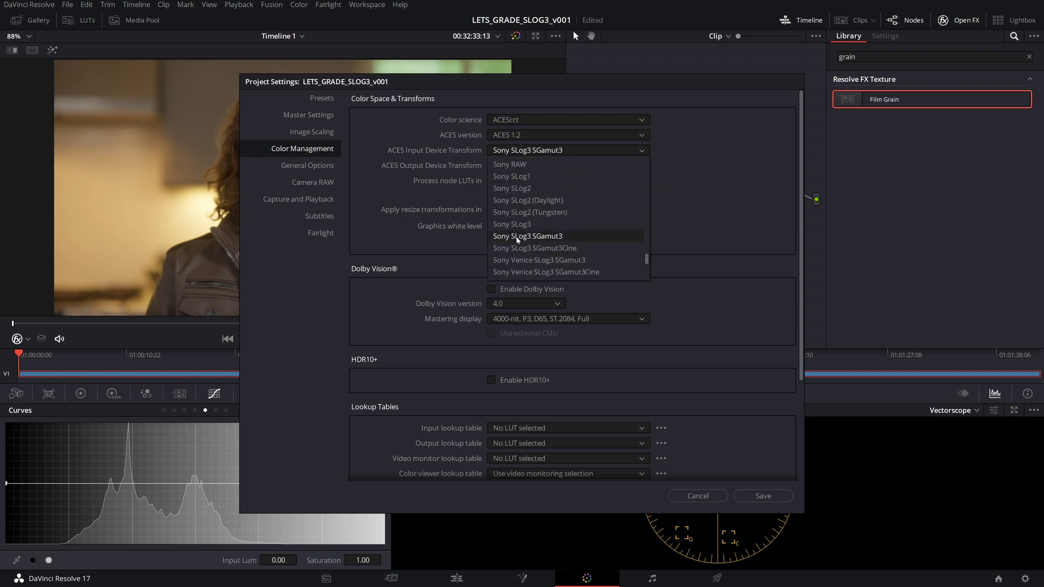
pyautogui.click(573, 238)
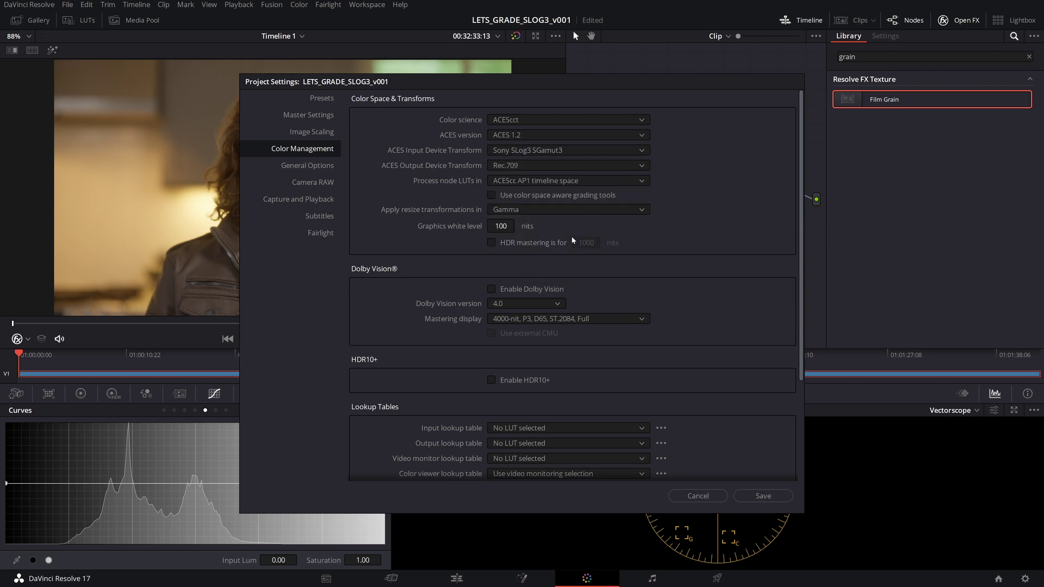
pyautogui.click(540, 167)
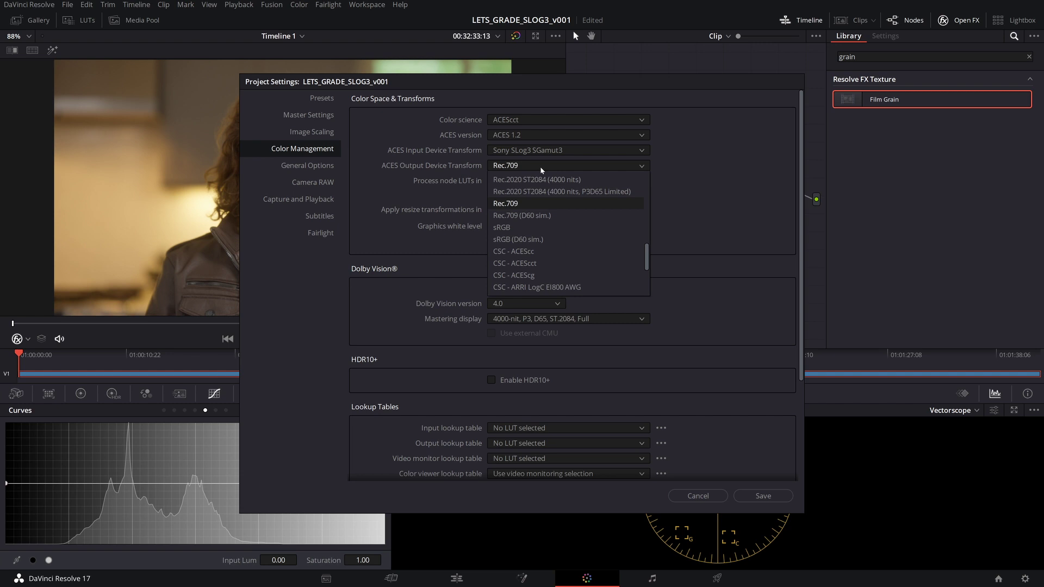
pyautogui.click(537, 203)
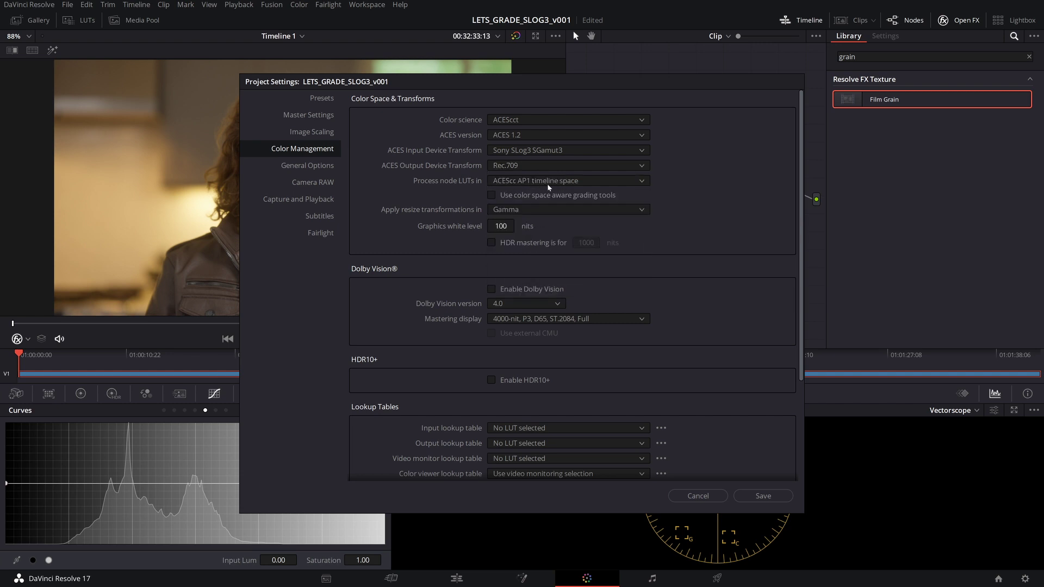
pyautogui.click(760, 496)
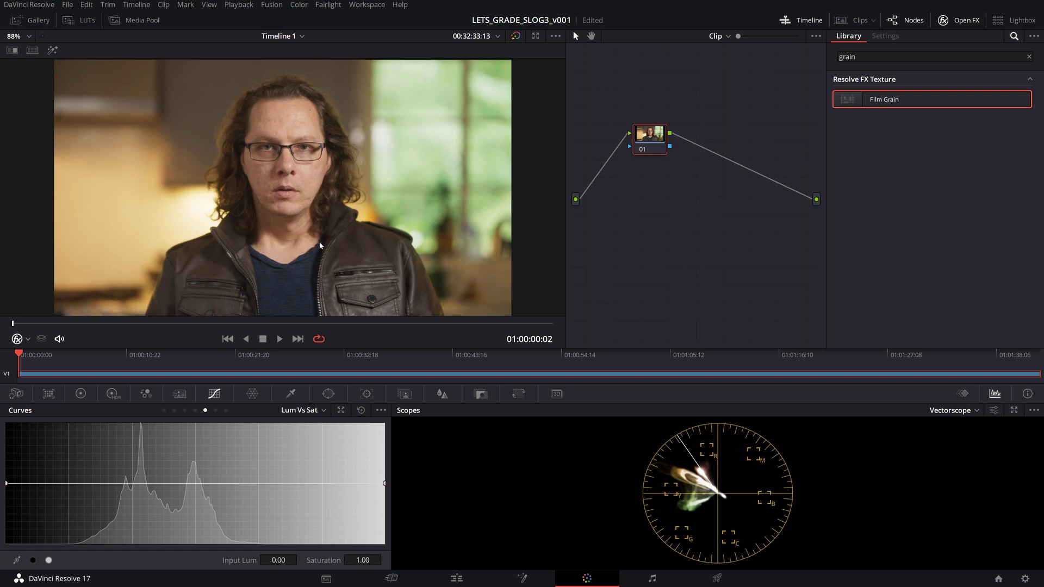
# Step: Drag node 01 down-left to line up with the graph's input and output
pyautogui.moveTo(650, 136); pyautogui.dragTo(619, 193)
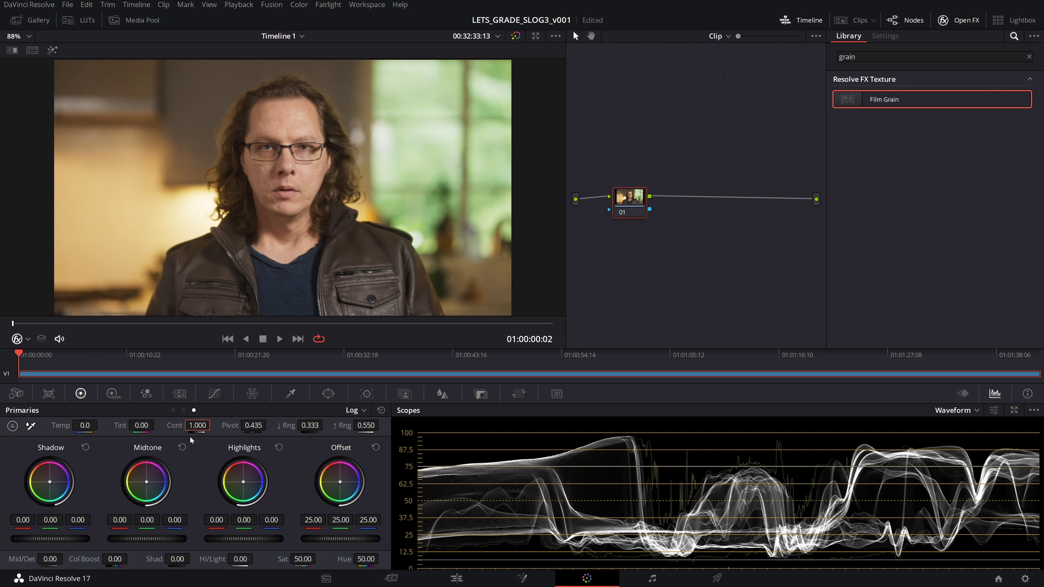
# Step: Try a lower contrast on node 01, then reset the node's grade
pyautogui.click(214, 393)
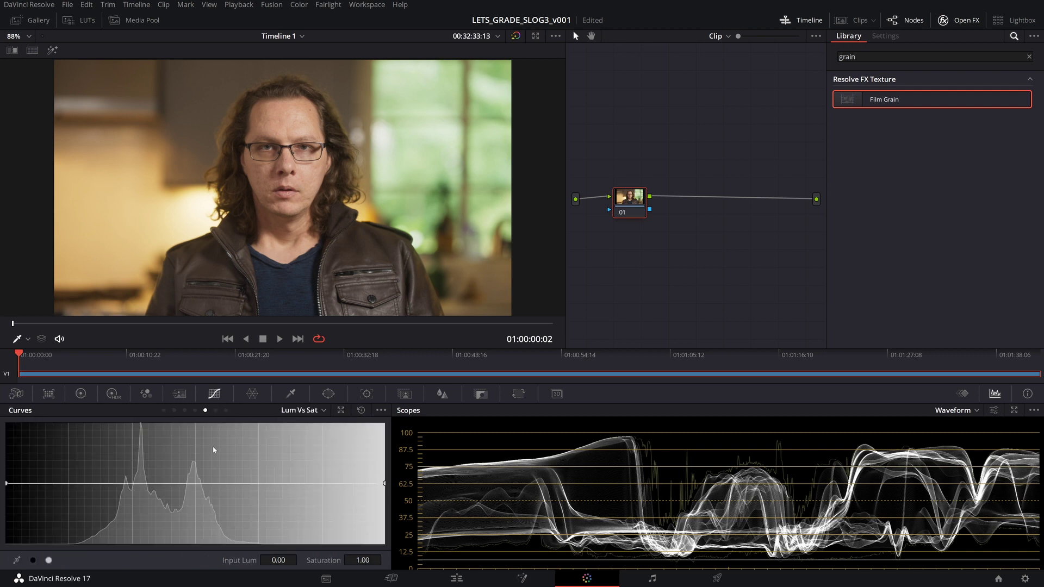
pyautogui.click(164, 410)
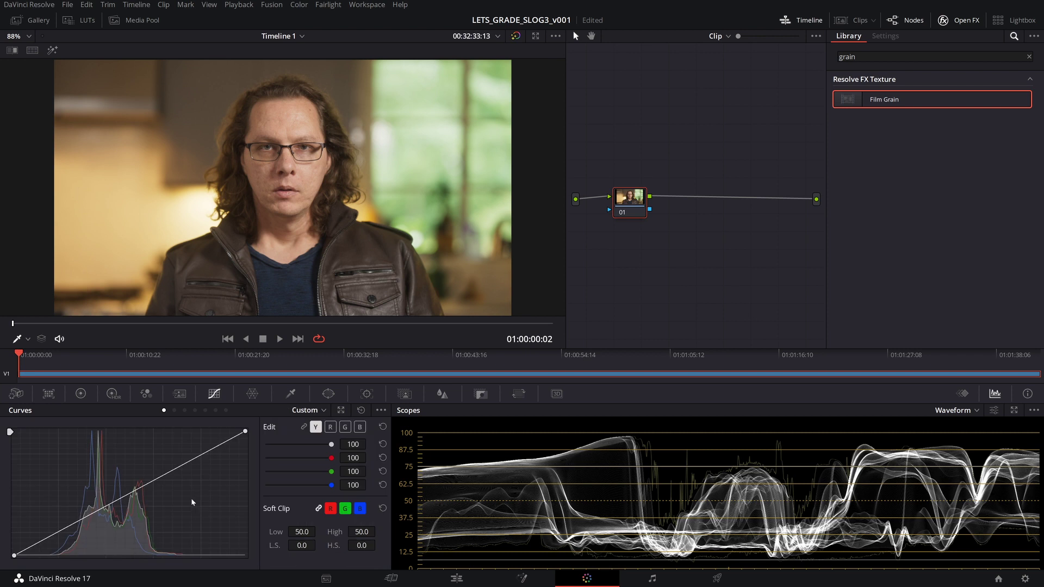
pyautogui.click(76, 393)
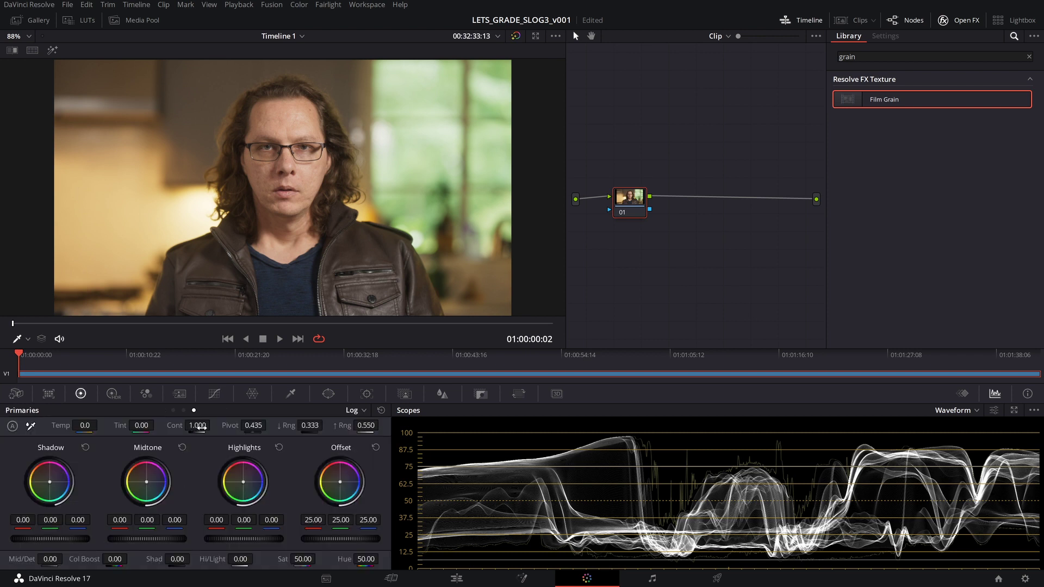
pyautogui.moveTo(201, 428)
pyautogui.mouseDown()
pyautogui.moveTo(180, 427)
pyautogui.moveTo(209, 425)
pyautogui.mouseUp()
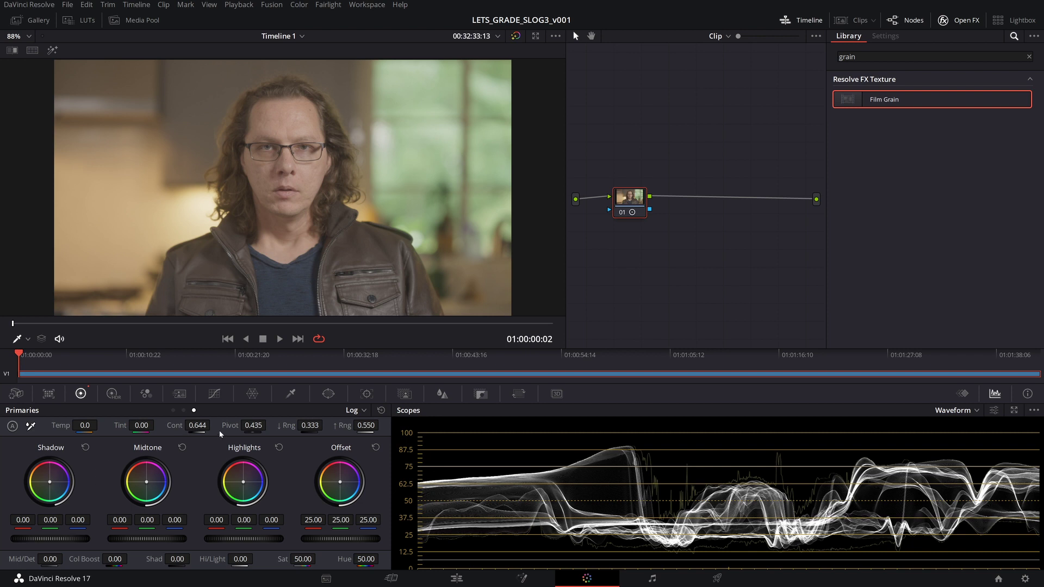
pyautogui.rightClick(624, 205)
pyautogui.click(661, 210)
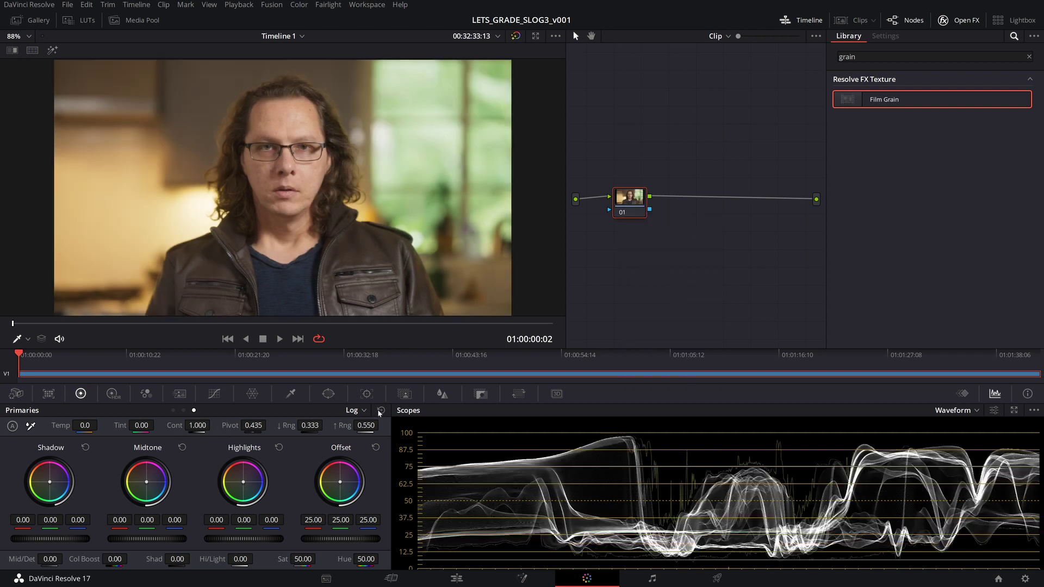
# Step: Set node 01's pivot to 0.18, contrast to 0.970 and shadows to -0.14
pyautogui.click(254, 425)
pyautogui.write('.180')
pyautogui.moveTo(204, 428)
pyautogui.mouseDown()
pyautogui.moveTo(228, 426)
pyautogui.moveTo(203, 426)
pyautogui.mouseUp()
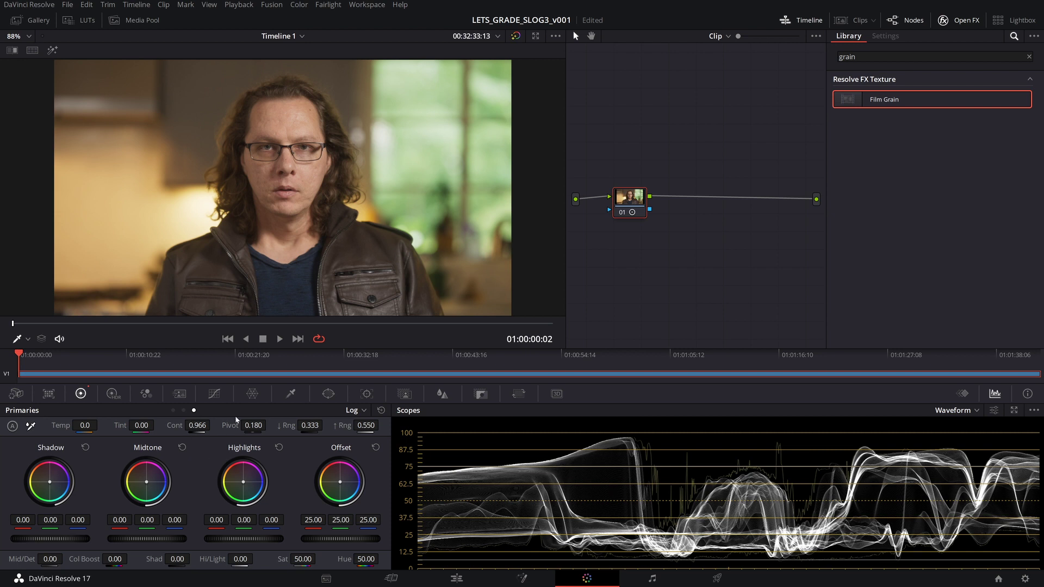
pyautogui.moveTo(202, 425)
pyautogui.mouseDown()
pyautogui.moveTo(260, 426)
pyautogui.moveTo(188, 425)
pyautogui.mouseUp()
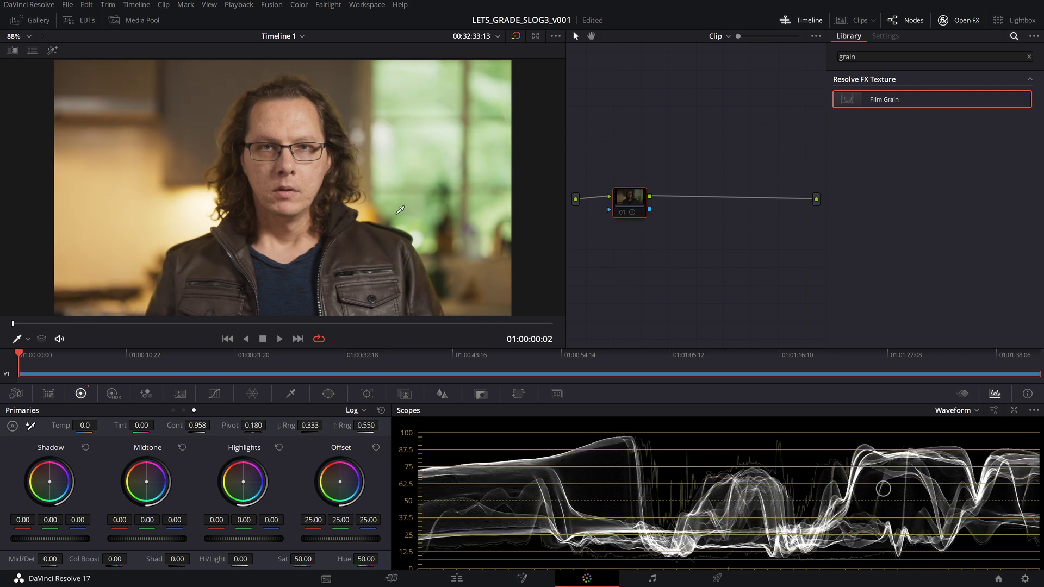
pyautogui.moveTo(199, 427); pyautogui.dragTo(221, 428)
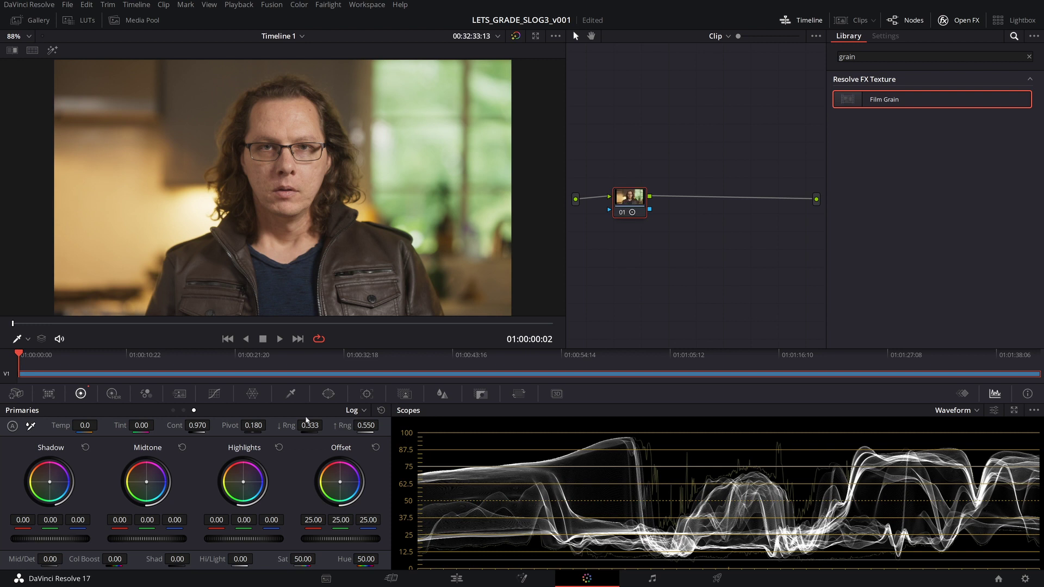
pyautogui.moveTo(79, 541); pyautogui.dragTo(65, 542)
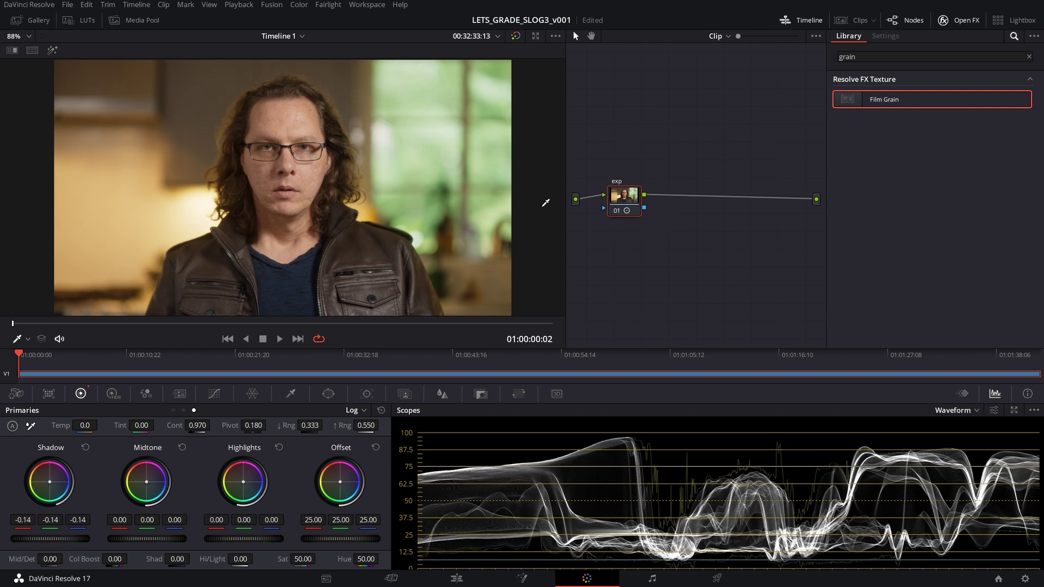
pyautogui.moveTo(619, 200)
pyautogui.mouseDown()
pyautogui.moveTo(620, 171)
pyautogui.moveTo(624, 203)
pyautogui.mouseUp()
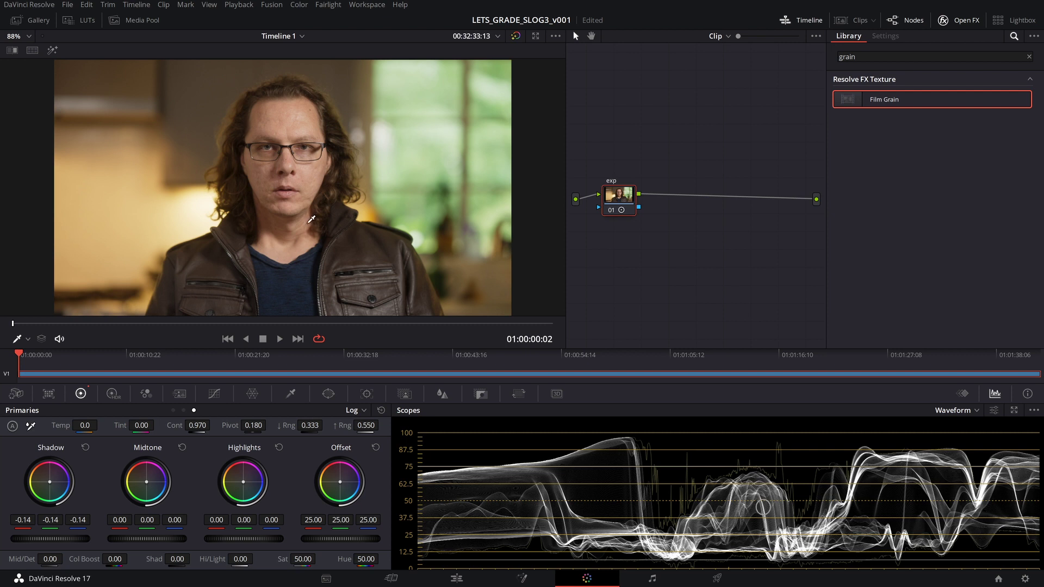
# Step: Save the project and add serial node 02 after the exp node
pyautogui.hotkey('ctrl', 's')
pyautogui.moveTo(617, 205); pyautogui.dragTo(620, 205)
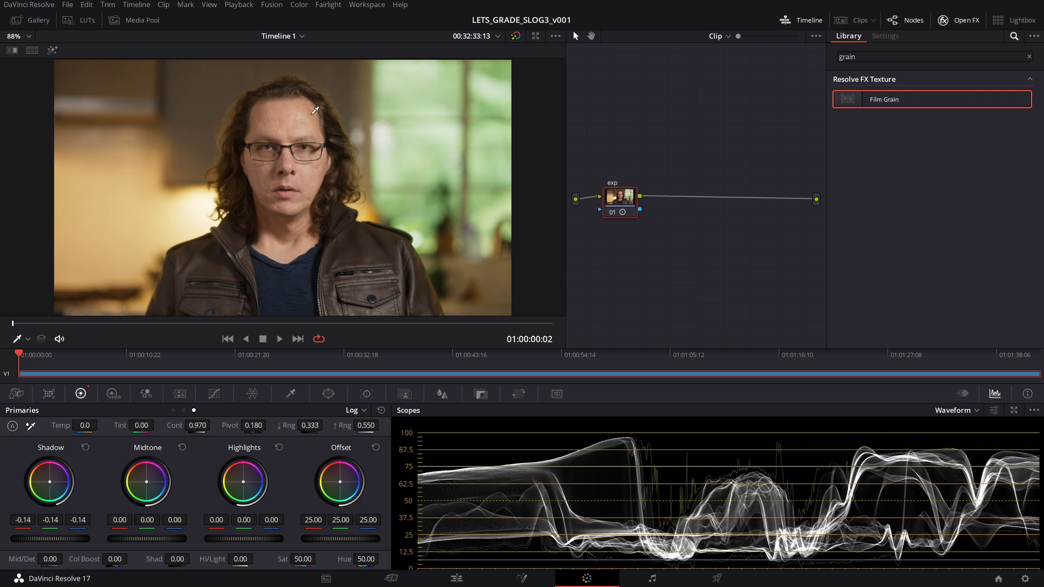
pyautogui.hotkey('alt', 's')
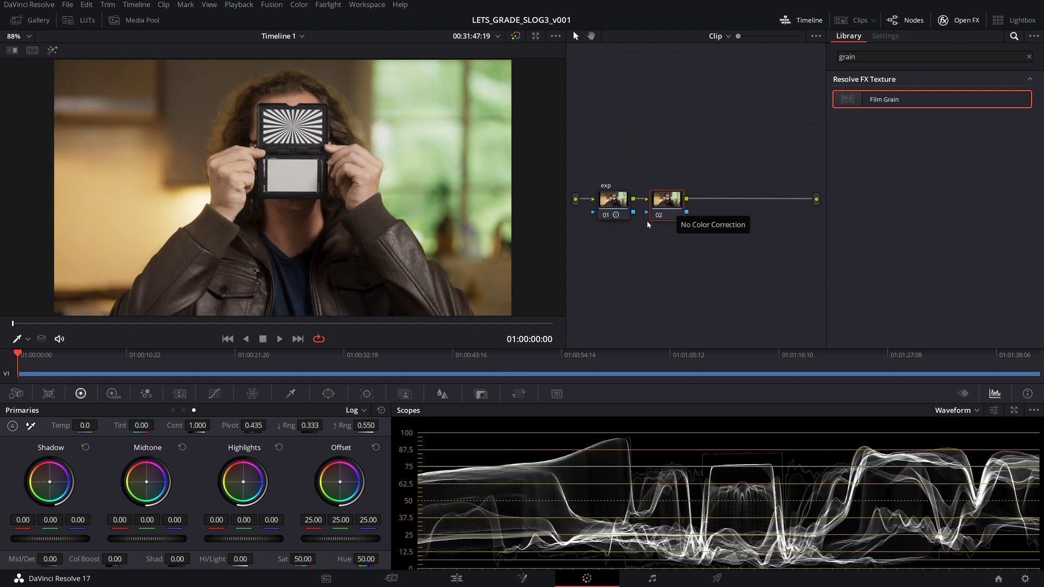
# Step: Draw a four-point curve window around the light chart card on node 02 and view it isolated
pyautogui.moveTo(661, 212); pyautogui.dragTo(685, 207)
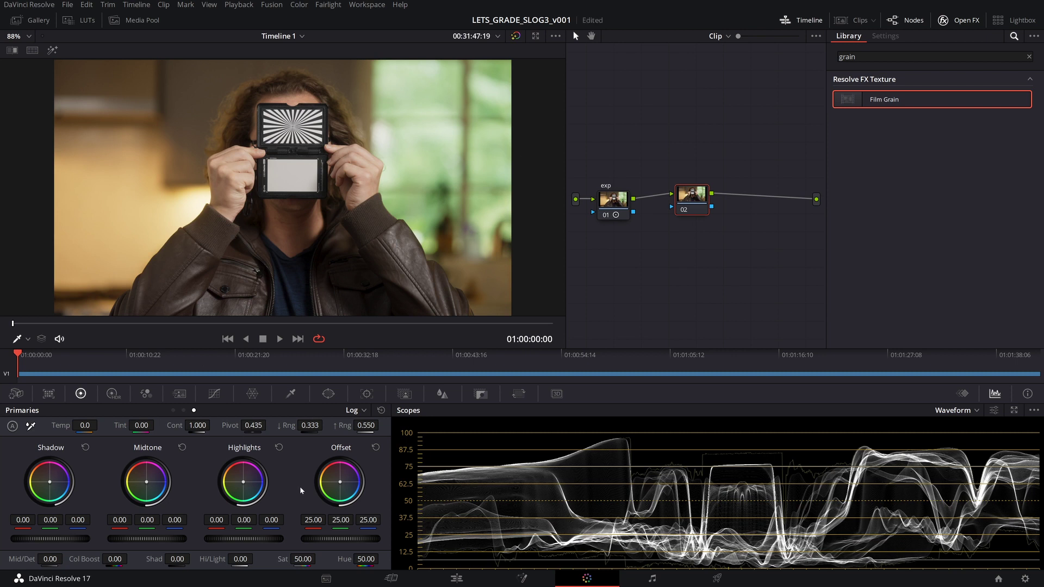
pyautogui.click(328, 393)
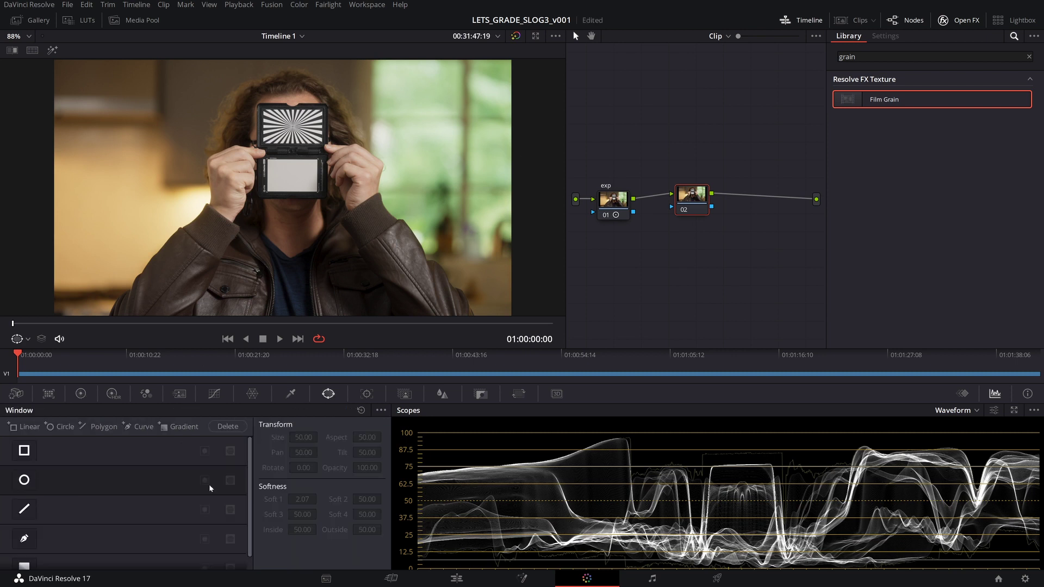
pyautogui.click(33, 538)
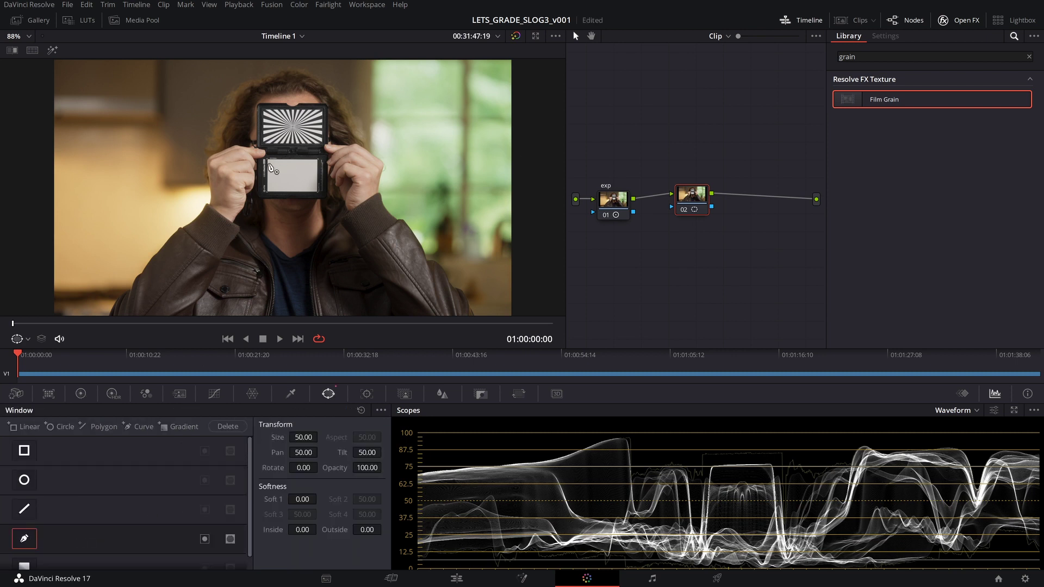
pyautogui.click(269, 163)
pyautogui.click(313, 163)
pyautogui.click(314, 187)
pyautogui.click(272, 188)
pyautogui.click(270, 164)
pyautogui.click(80, 393)
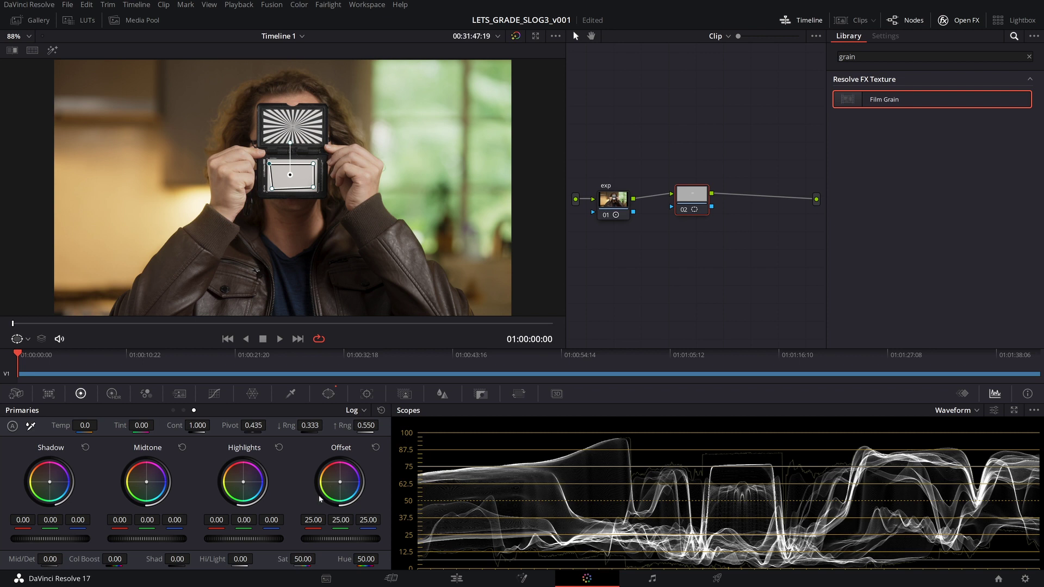
pyautogui.click(53, 50)
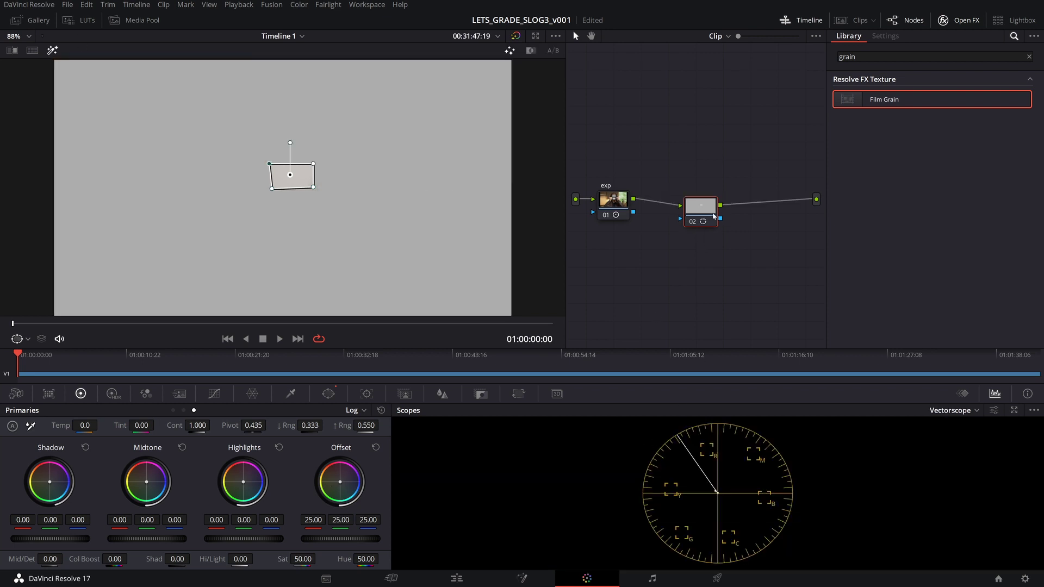
# Step: Boost saturation to 100 and shift Offset to 24.52/25.04/25.77 to neutralise the grey card
pyautogui.moveTo(713, 216); pyautogui.dragTo(707, 213)
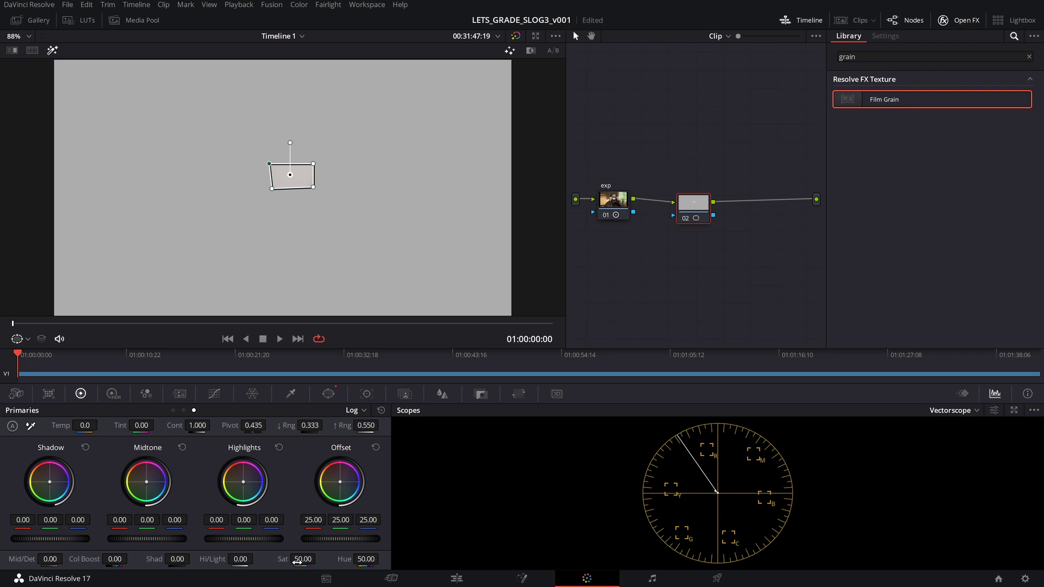
pyautogui.moveTo(303, 558); pyautogui.dragTo(319, 558)
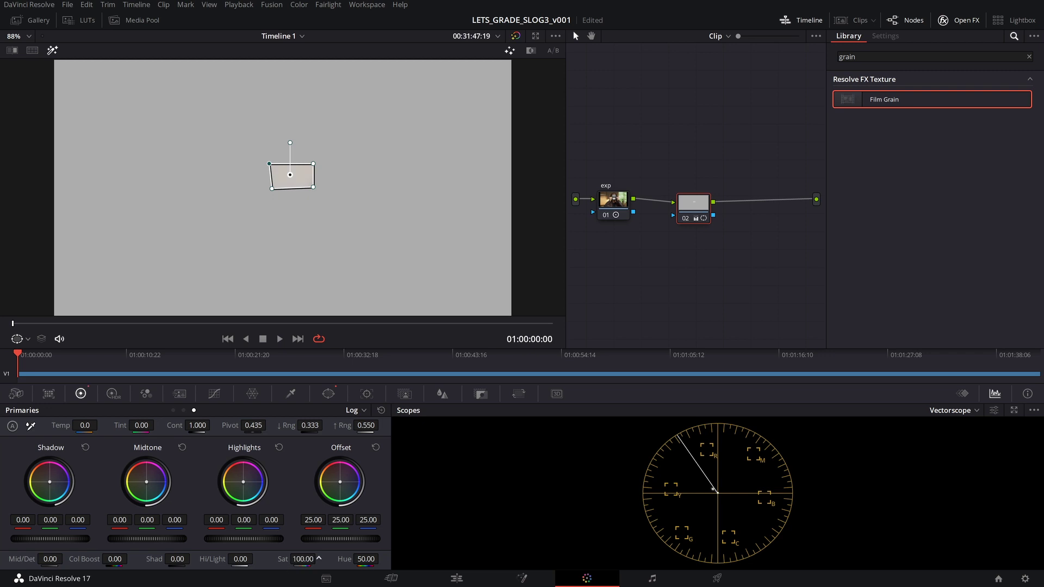
pyautogui.click(992, 410)
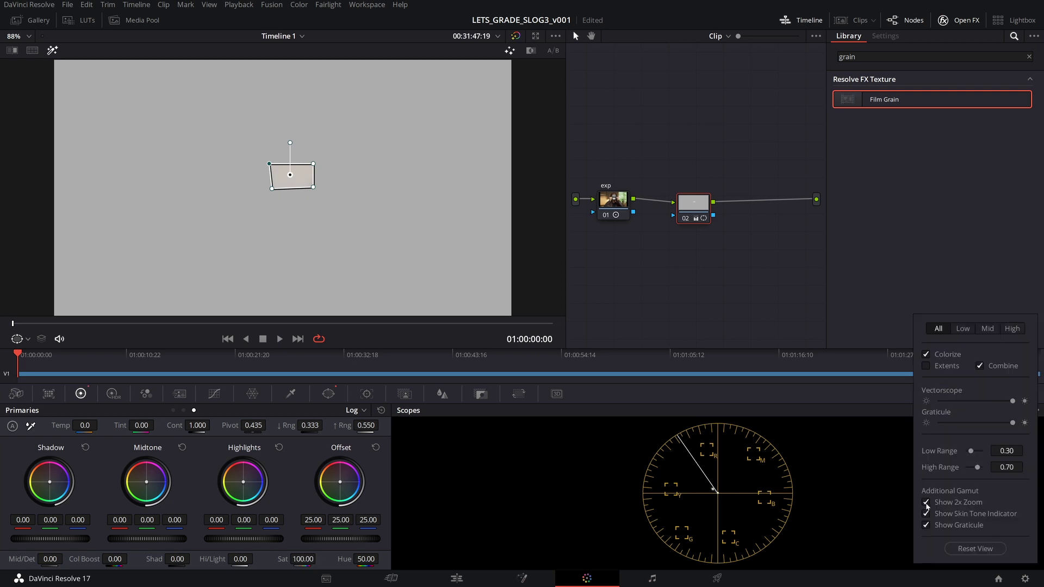
pyautogui.click(721, 303)
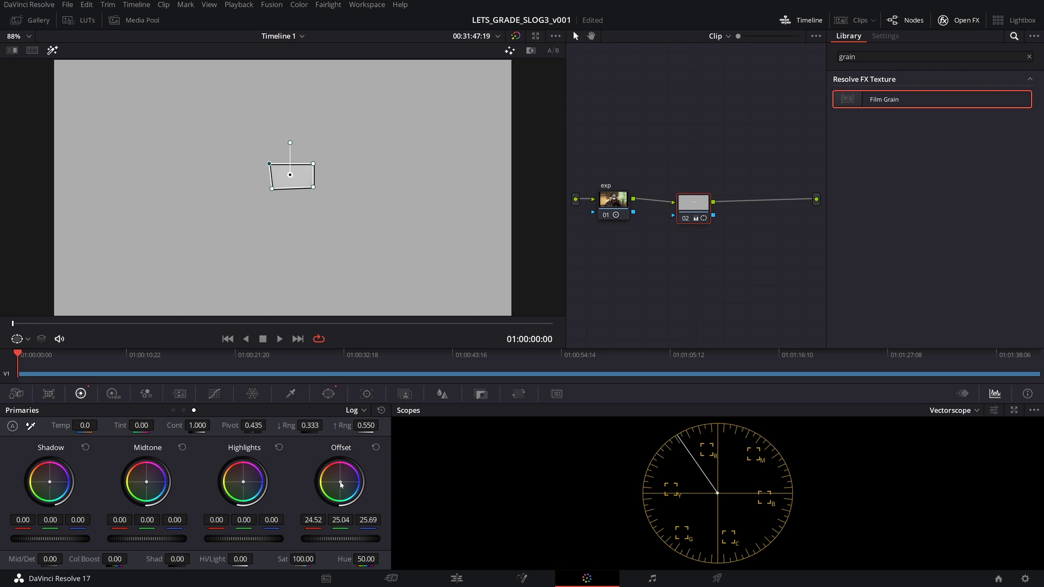
pyautogui.moveTo(340, 520); pyautogui.dragTo(332, 520)
pyautogui.moveTo(694, 207); pyautogui.dragTo(698, 207)
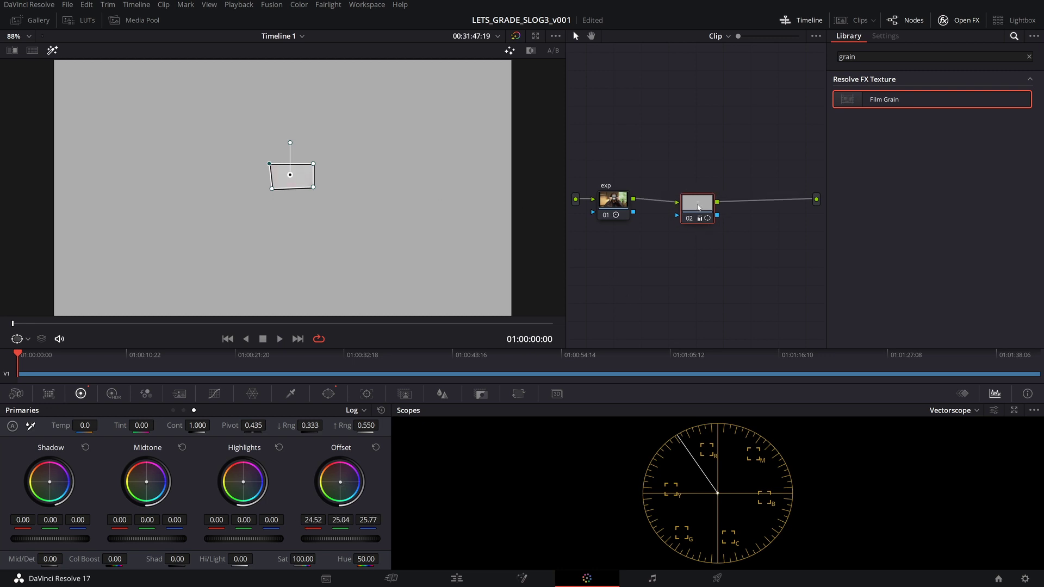
# Step: Disable node 02's curve window, set saturation back to 50, and add serial node 03
pyautogui.click(329, 393)
pyautogui.click(27, 540)
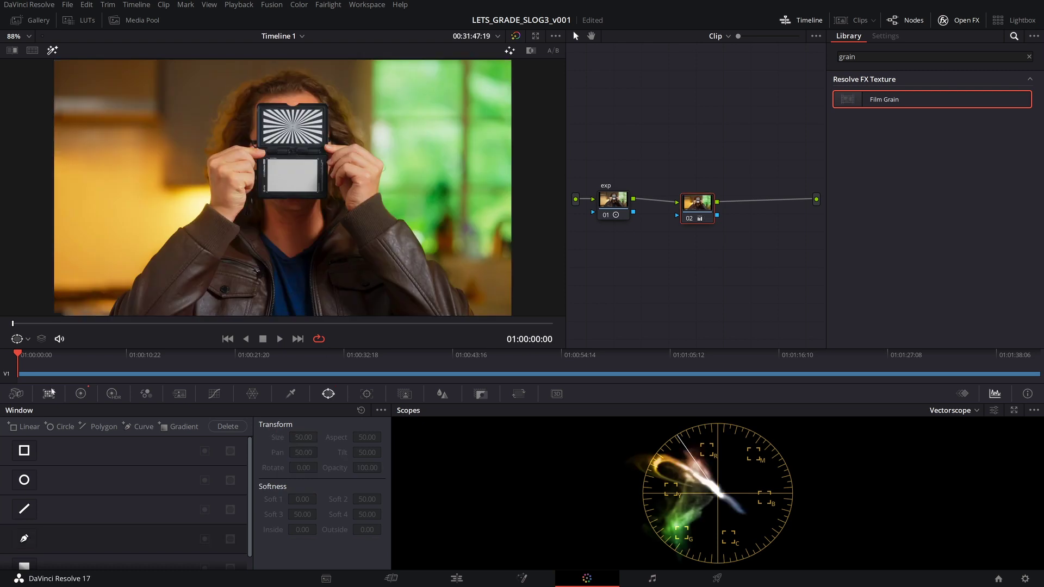
pyautogui.click(80, 393)
pyautogui.click(303, 559)
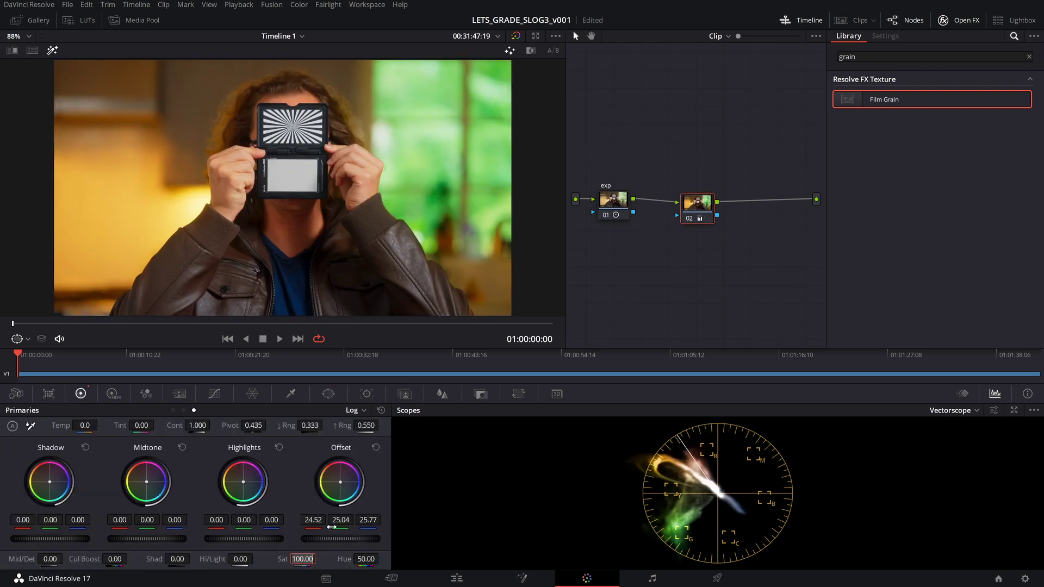
pyautogui.write('50')
pyautogui.press('Return')
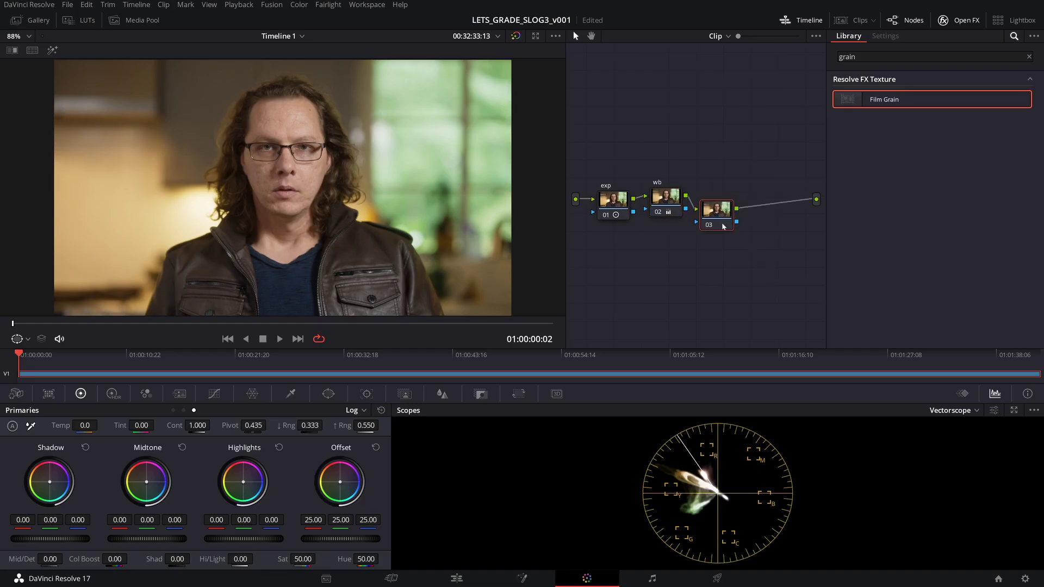
pyautogui.hotkey('alt', 's')
# Step: Add a layer node and warp hues and saturation in node 03's Color Warper mesh
pyautogui.moveTo(767, 215); pyautogui.dragTo(686, 263)
pyautogui.moveTo(716, 214); pyautogui.dragTo(615, 264)
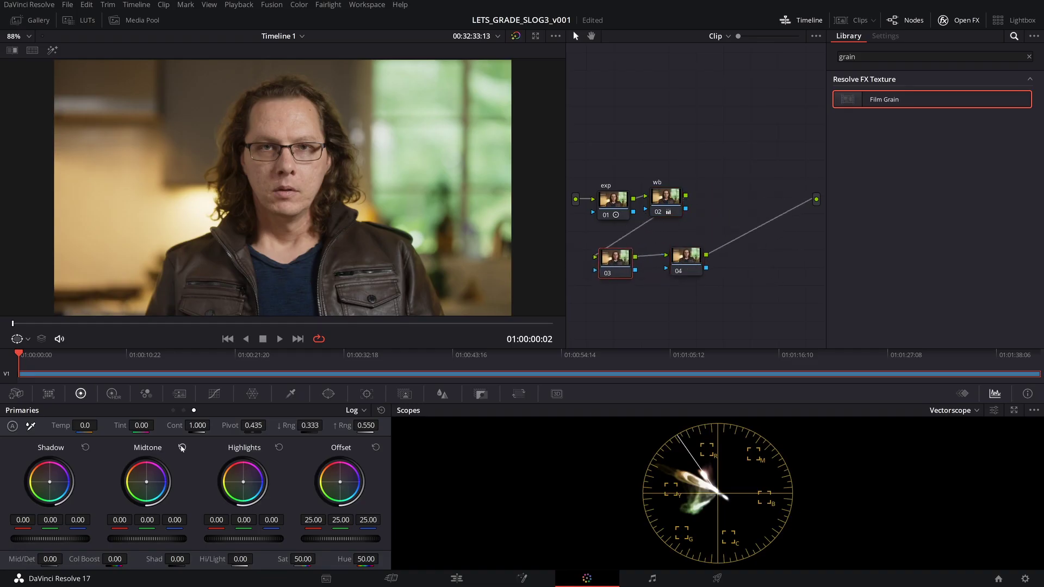
pyautogui.hotkey('alt', 'l')
pyautogui.click(252, 393)
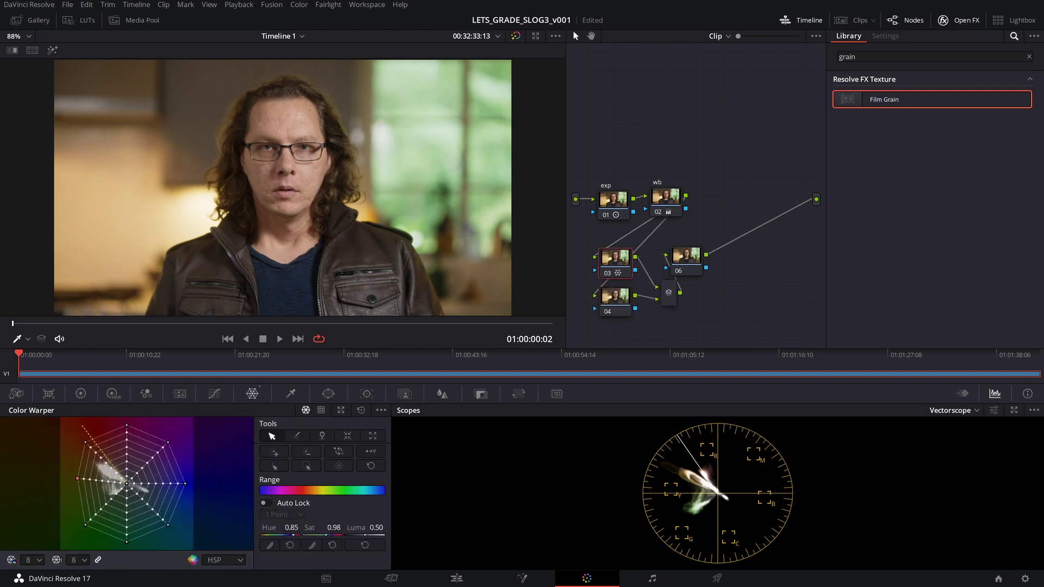
pyautogui.moveTo(310, 526); pyautogui.dragTo(321, 524)
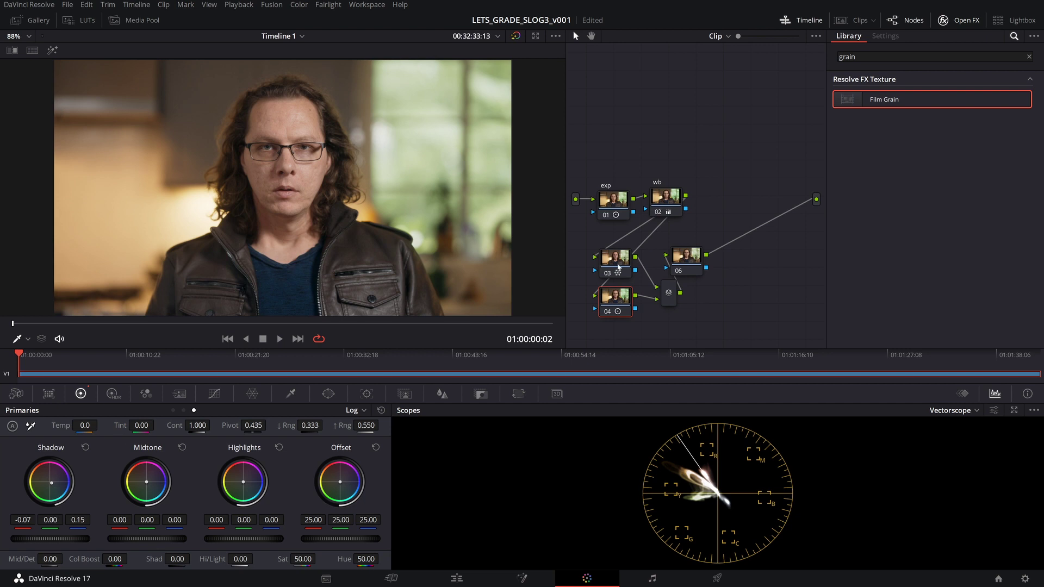
pyautogui.click(252, 394)
pyautogui.moveTo(186, 484); pyautogui.dragTo(192, 499)
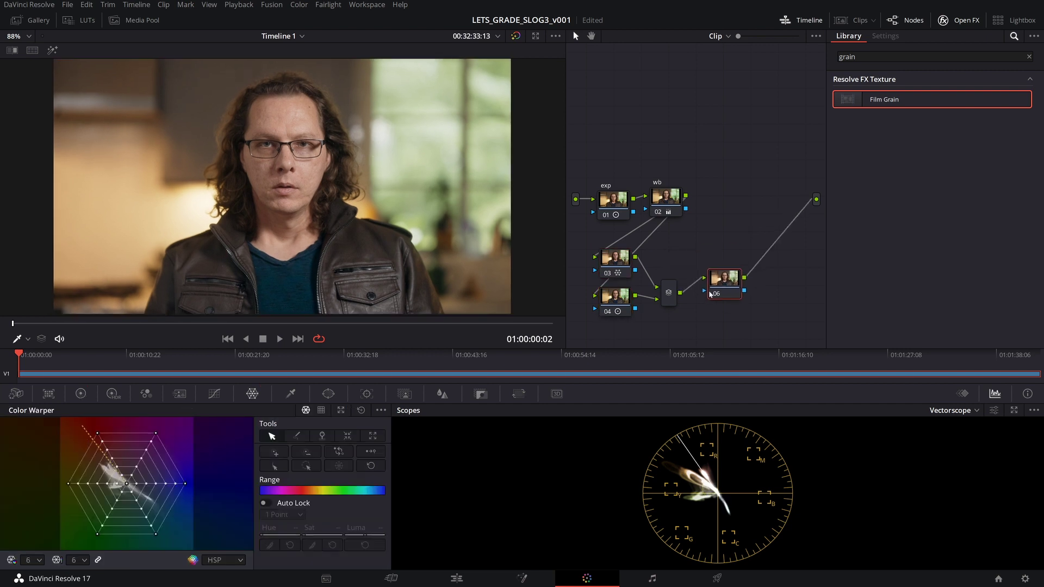
# Step: Combine the warp, shad and mixer nodes into a single compound node
pyautogui.click(625, 309)
pyautogui.moveTo(735, 290); pyautogui.dragTo(734, 299)
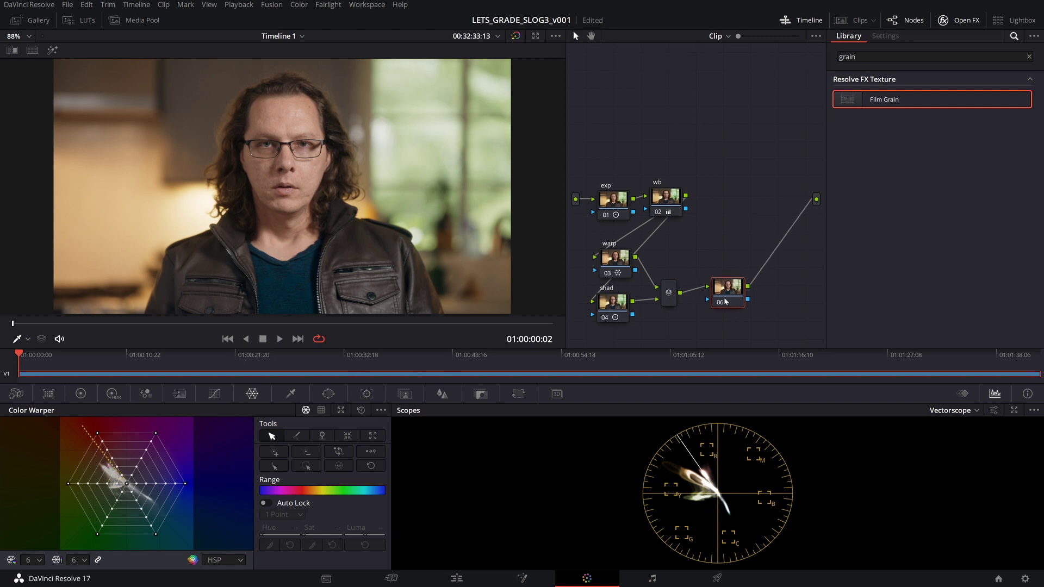
pyautogui.moveTo(721, 302); pyautogui.dragTo(757, 249)
pyautogui.moveTo(716, 329); pyautogui.dragTo(595, 247)
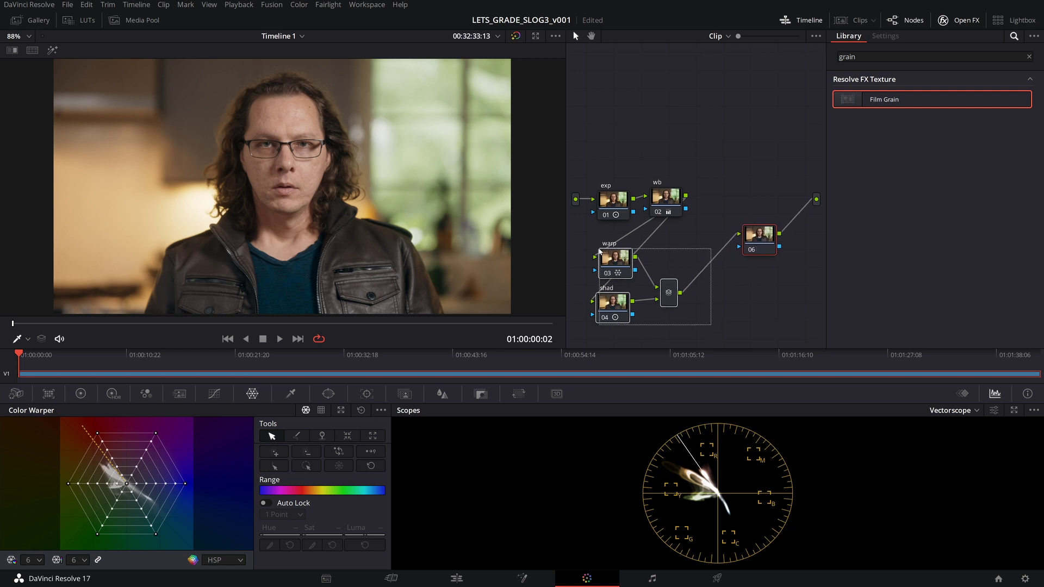
pyautogui.rightClick(599, 248)
pyautogui.click(650, 359)
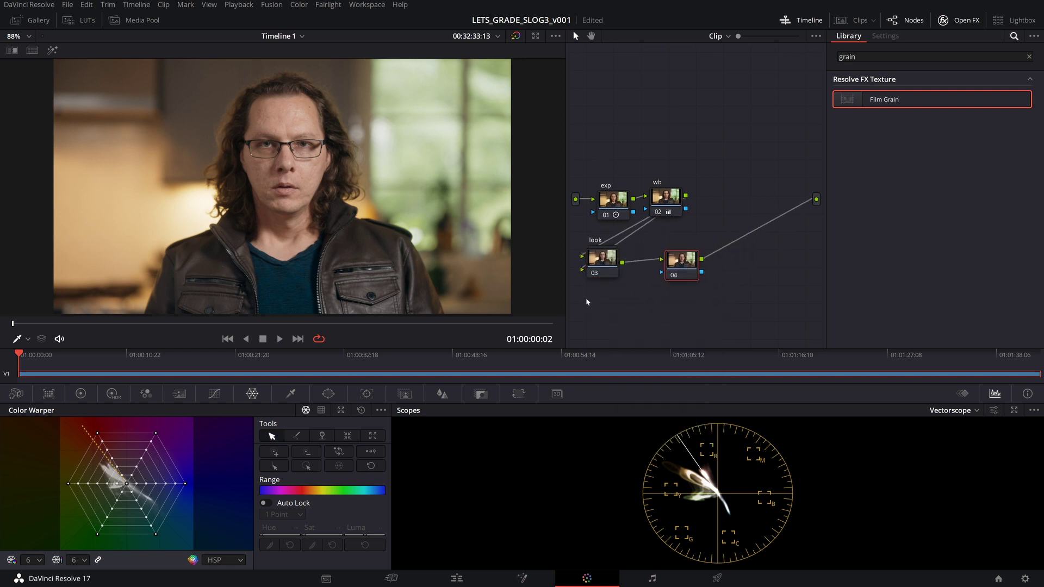
# Step: Add a circle window on node 04 with its softness widened across the frame
pyautogui.click(81, 394)
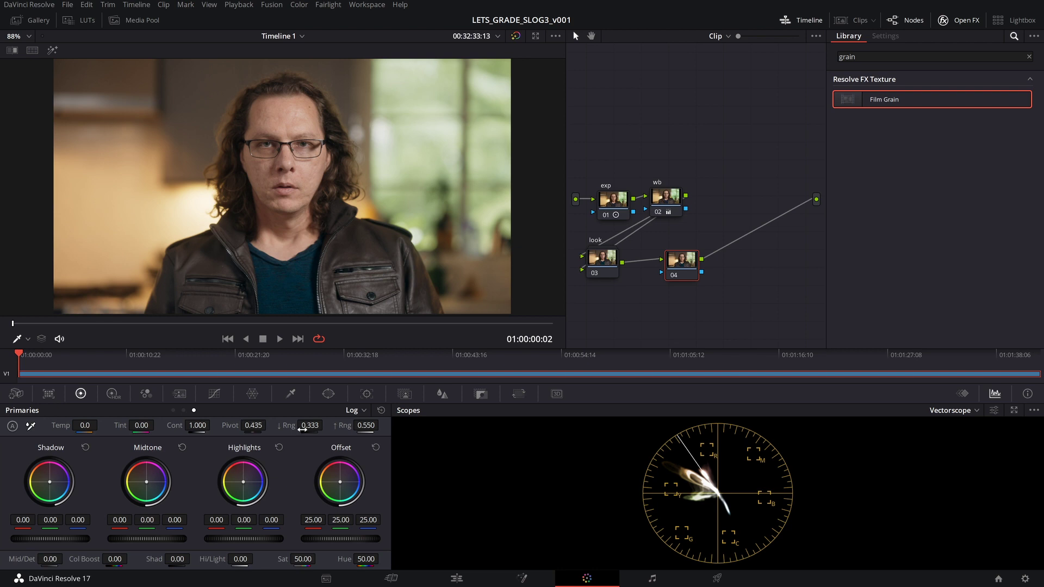
pyautogui.click(323, 397)
pyautogui.click(24, 480)
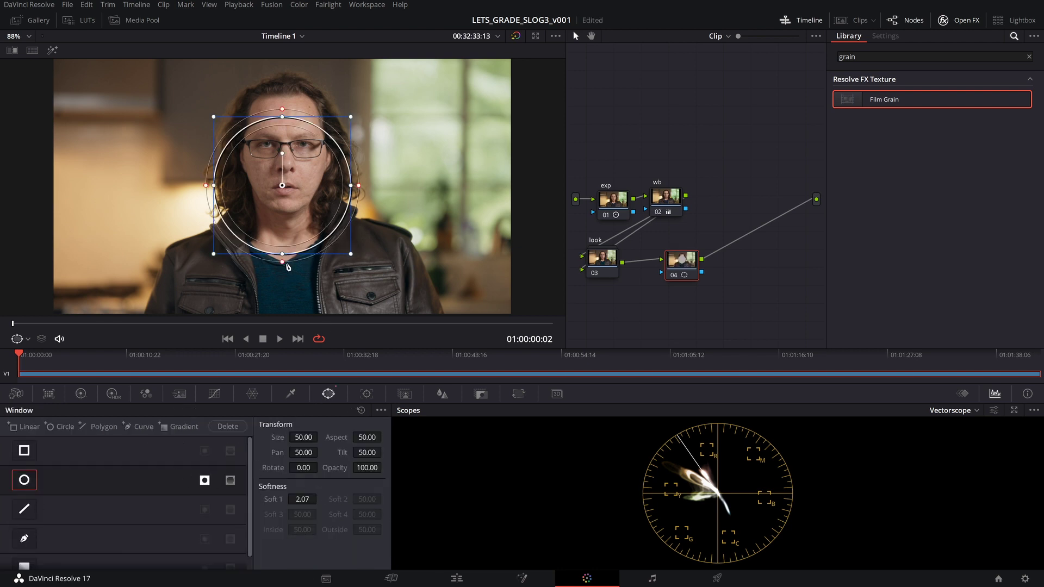
pyautogui.moveTo(283, 263); pyautogui.dragTo(290, 409)
pyautogui.click(80, 394)
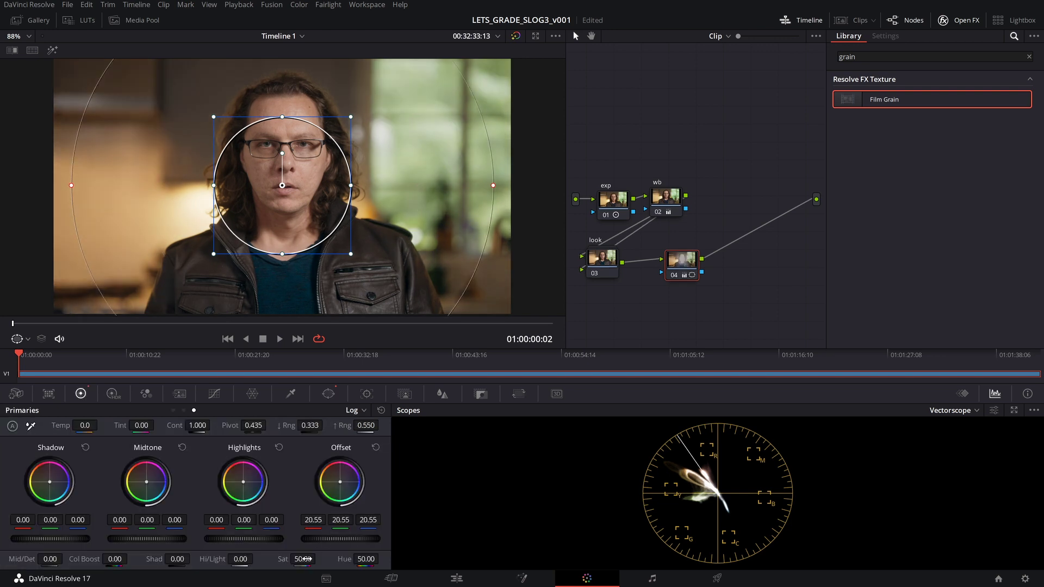
# Step: Label node 04 'vign' and add serial node 05 after it
pyautogui.click(291, 393)
pyautogui.moveTo(682, 260); pyautogui.dragTo(663, 263)
pyautogui.doubleClick(663, 262)
pyautogui.write('vigne')
pyautogui.press('Return')
pyautogui.hotkey('alt', 's')
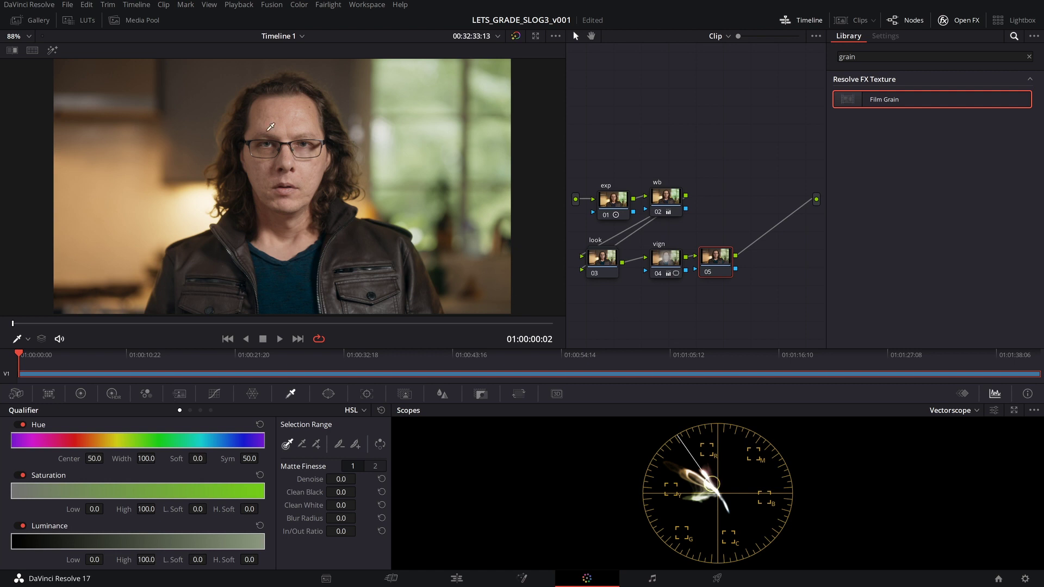
# Step: On node 05, set Mid/Detail to -12.50 and the blur radius to 0.49
pyautogui.click(87, 396)
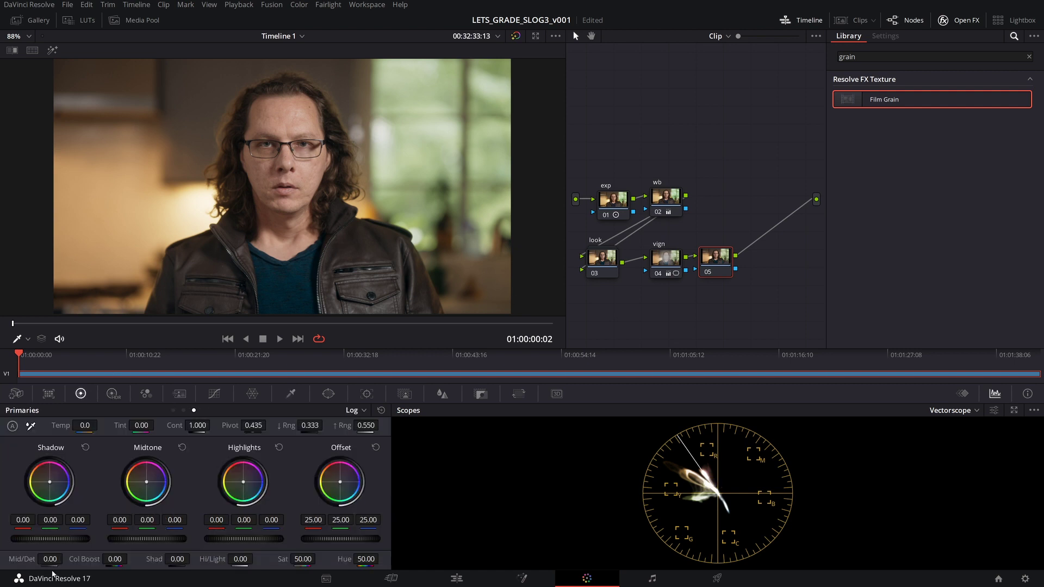
pyautogui.moveTo(50, 559)
pyautogui.mouseDown()
pyautogui.moveTo(65, 559)
pyautogui.moveTo(44, 559)
pyautogui.mouseUp()
pyautogui.click(442, 394)
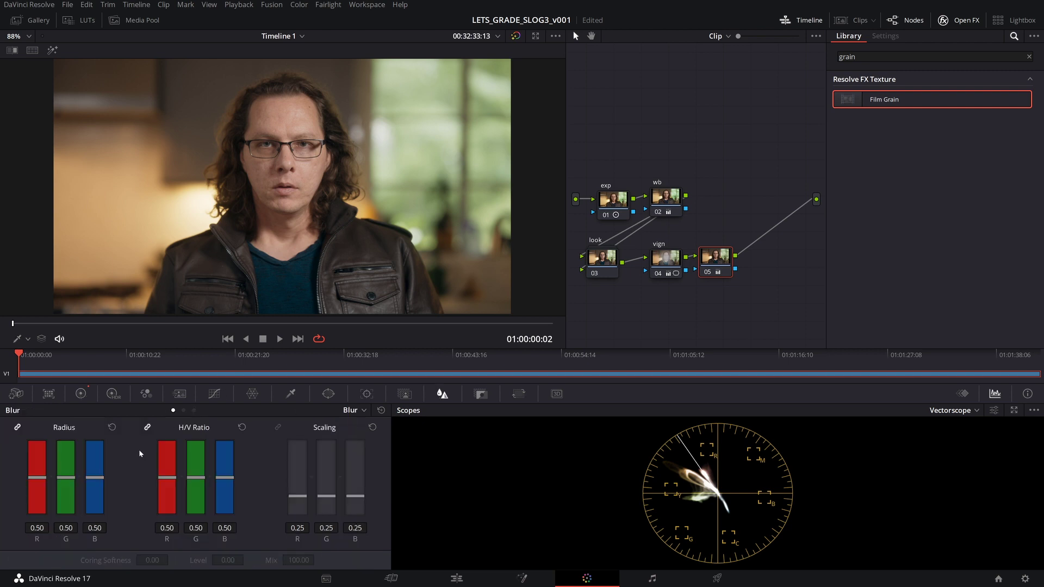
pyautogui.moveTo(98, 485); pyautogui.dragTo(99, 488)
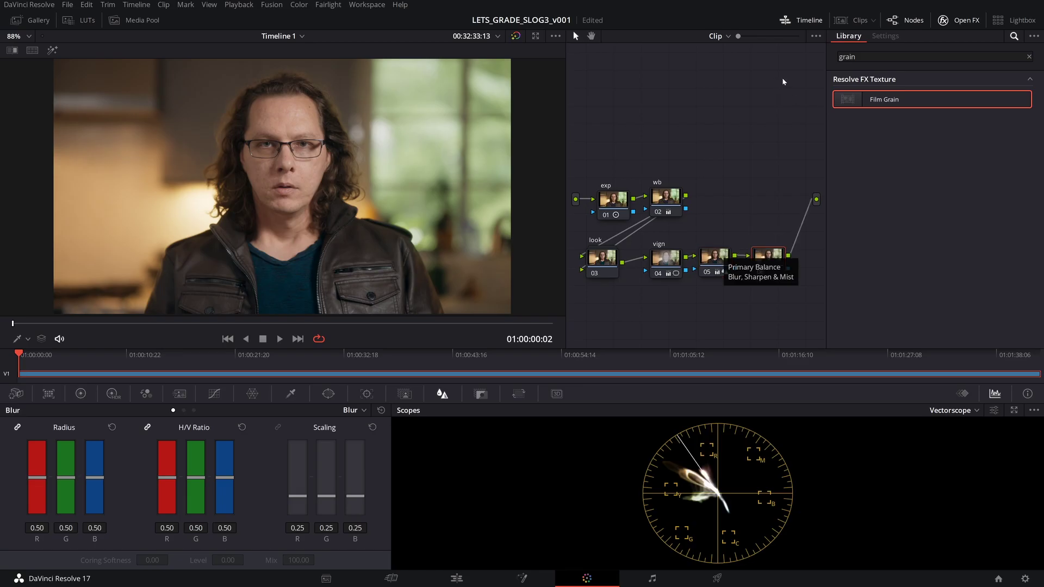
# Step: Apply Film Grain to node 06 using the 35mm preset
pyautogui.moveTo(855, 100); pyautogui.dragTo(769, 257)
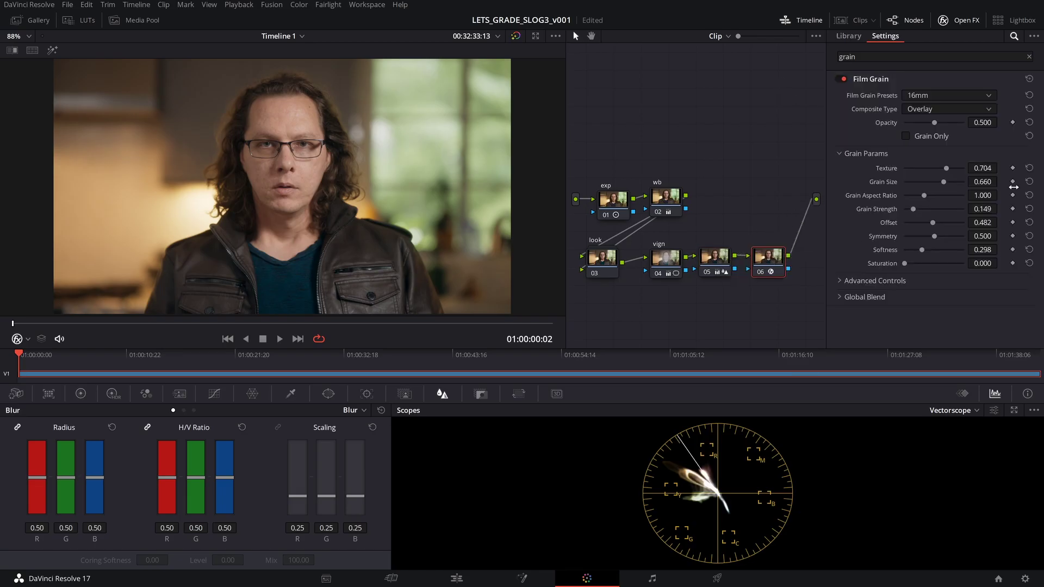
pyautogui.click(949, 95)
pyautogui.click(949, 188)
pyautogui.scroll(5, 461, 200)
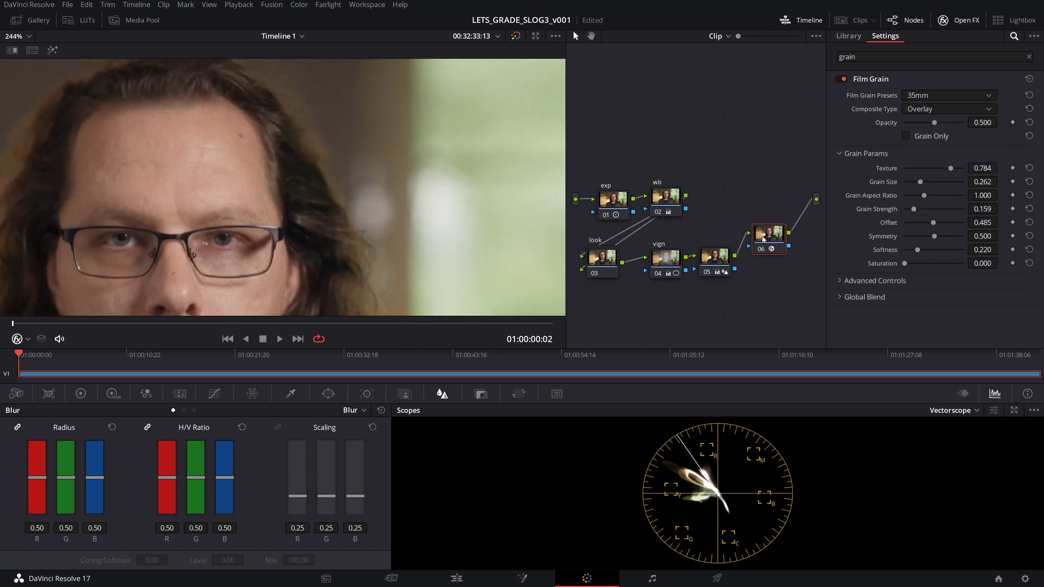
# Step: Lower the grain opacity to 0.353 and toggle node 06 off to compare
pyautogui.moveTo(763, 238); pyautogui.dragTo(766, 250)
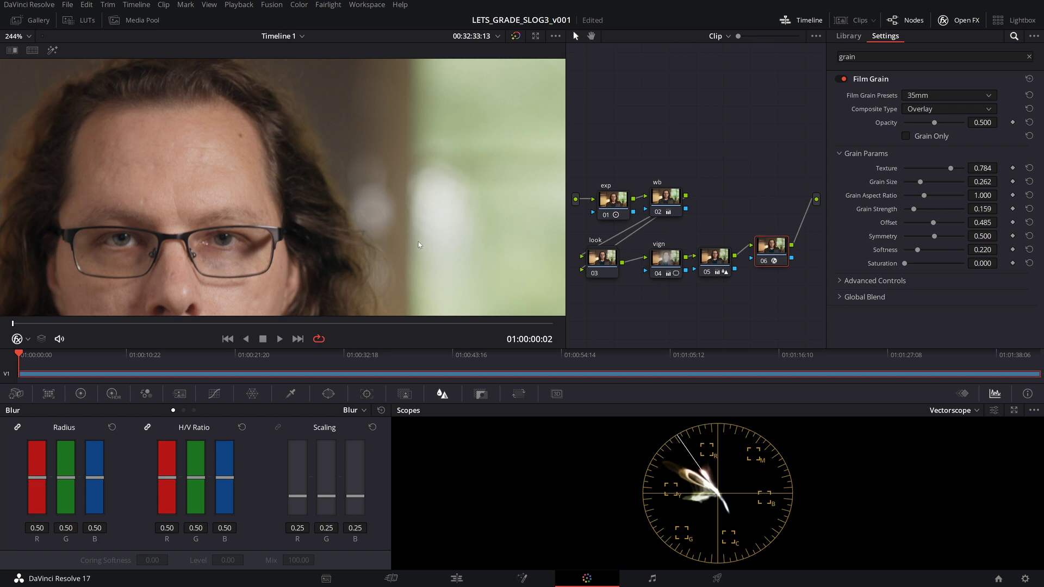
pyautogui.moveTo(776, 246); pyautogui.dragTo(781, 240)
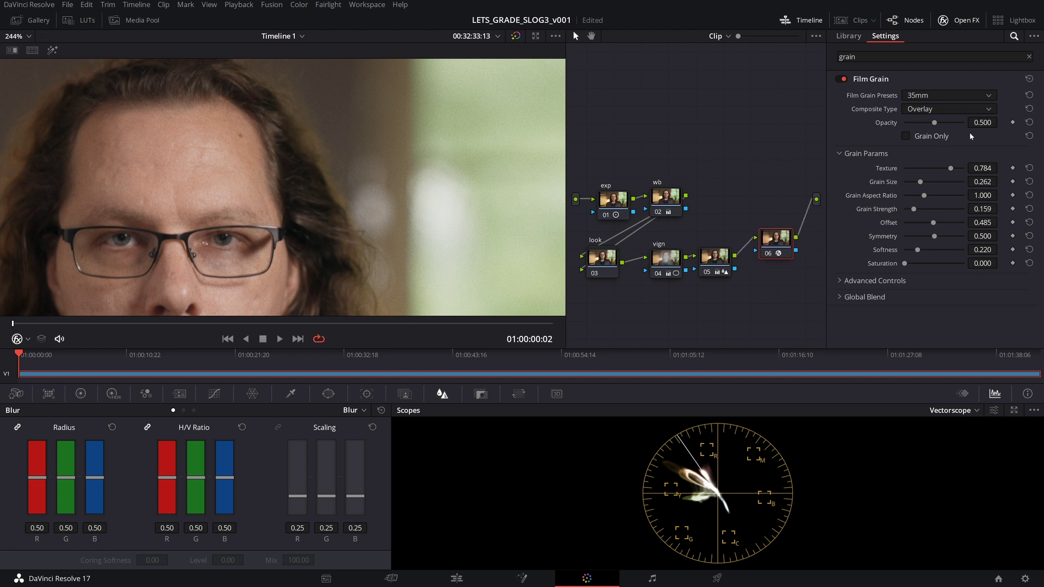
pyautogui.moveTo(982, 122); pyautogui.dragTo(965, 123)
pyautogui.hotkey('ctrl', 'd')
pyautogui.hotkey('ctrl', 'd')
pyautogui.hotkey('ctrl', 'd')
pyautogui.hotkey('ctrl', 'd')
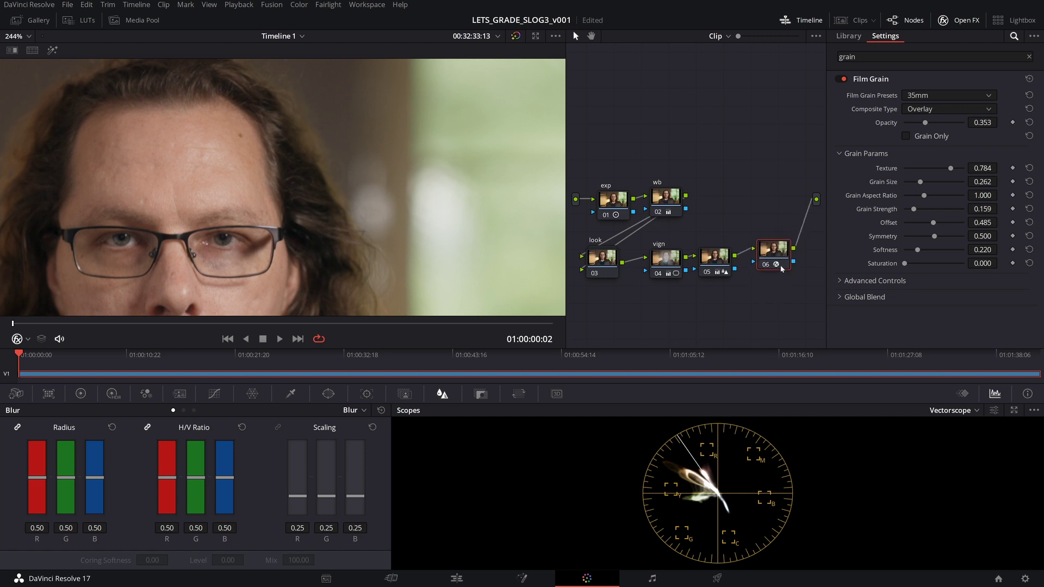
# Step: Merge the soften and grain nodes into a compound node labelled 'texture'
pyautogui.rightClick(779, 251)
pyautogui.click(810, 480)
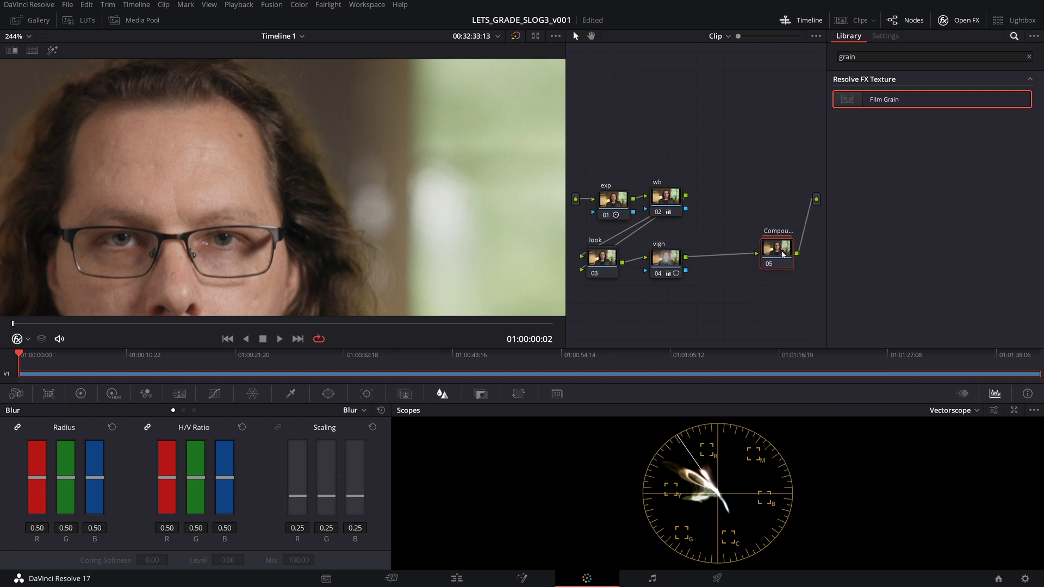
pyautogui.write('texture')
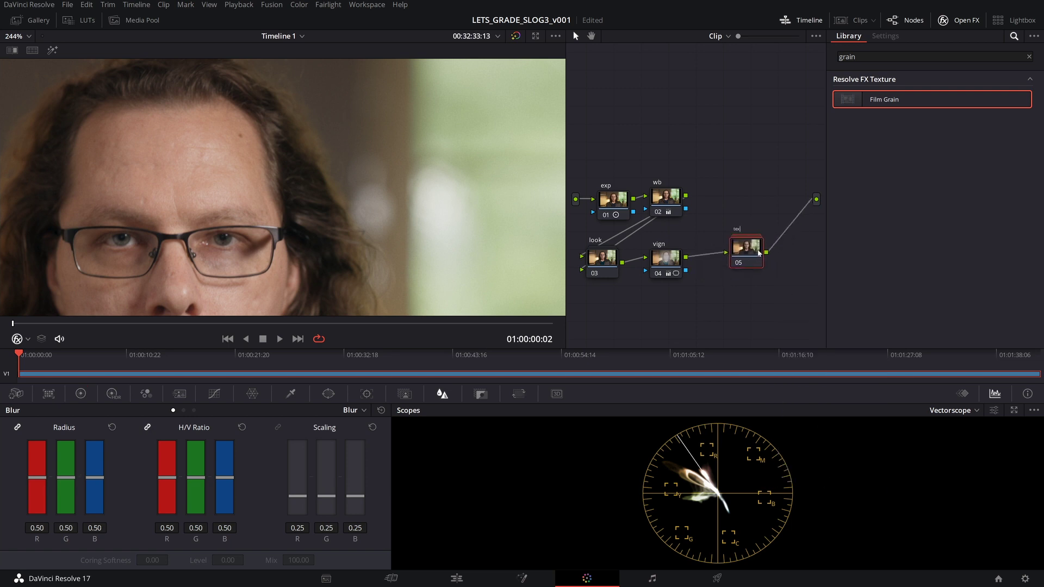